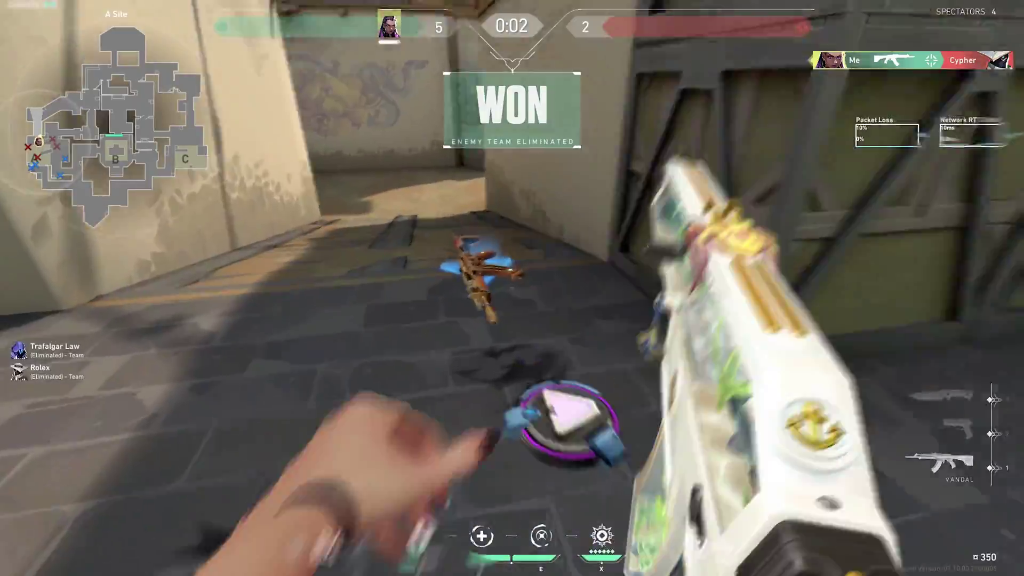
Check the match scoreboard after the winning VALORANT round
key("Tab")
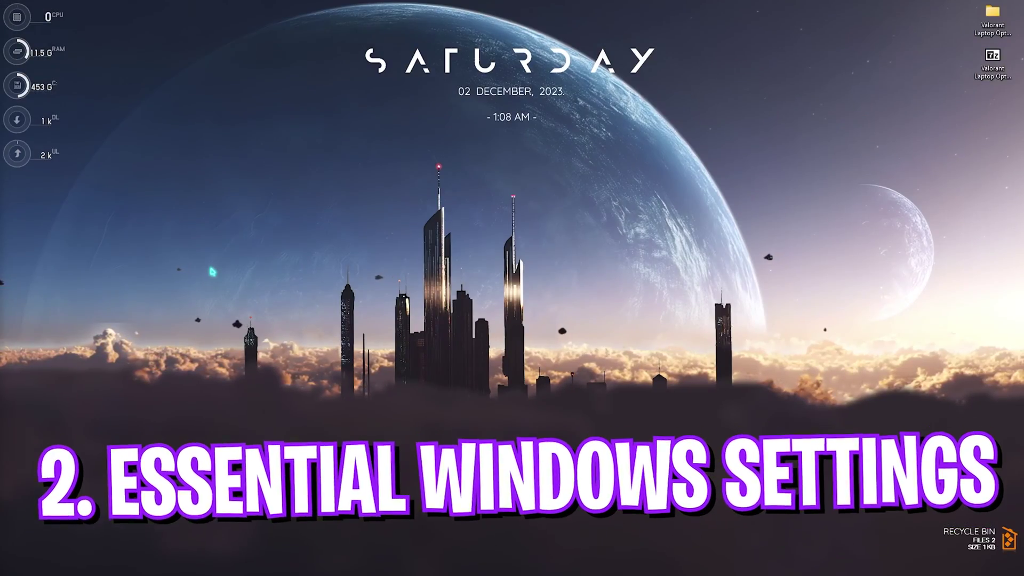
In Settings > Gaming > Game Bar, switch off 'Allow your controller to open Game Bar'
key("super")
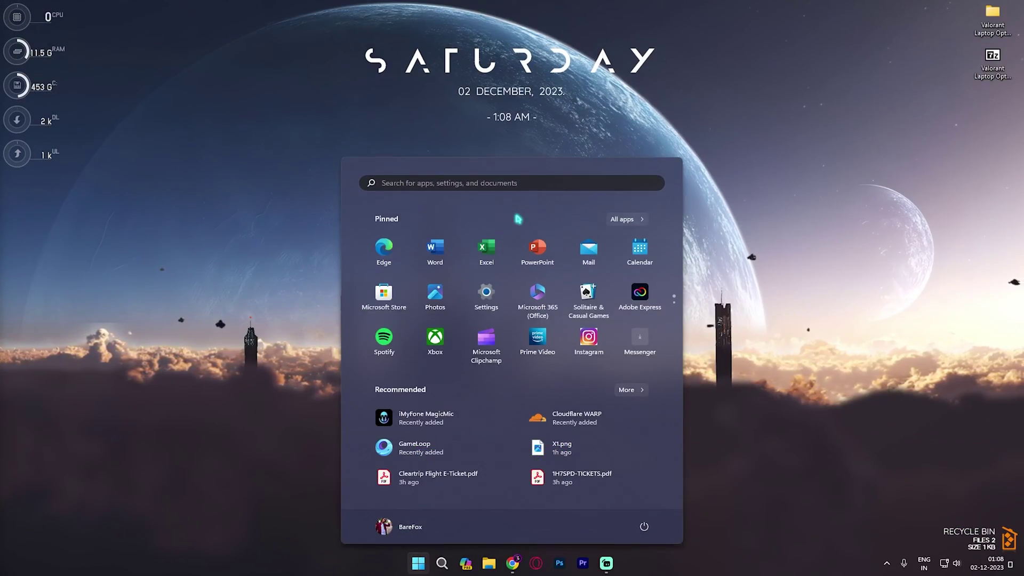
type("settings")
key("Return")
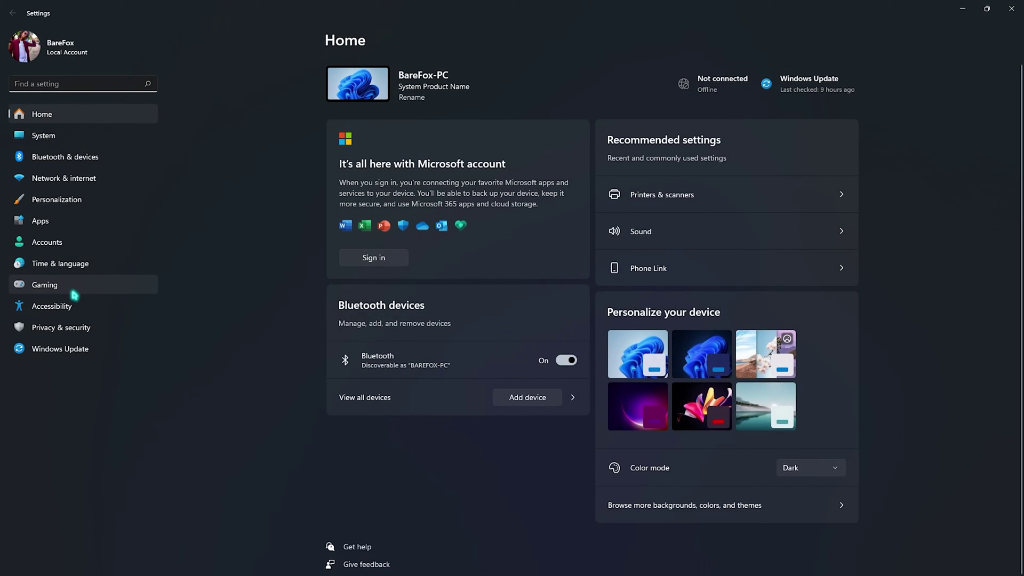
left_click(74, 294)
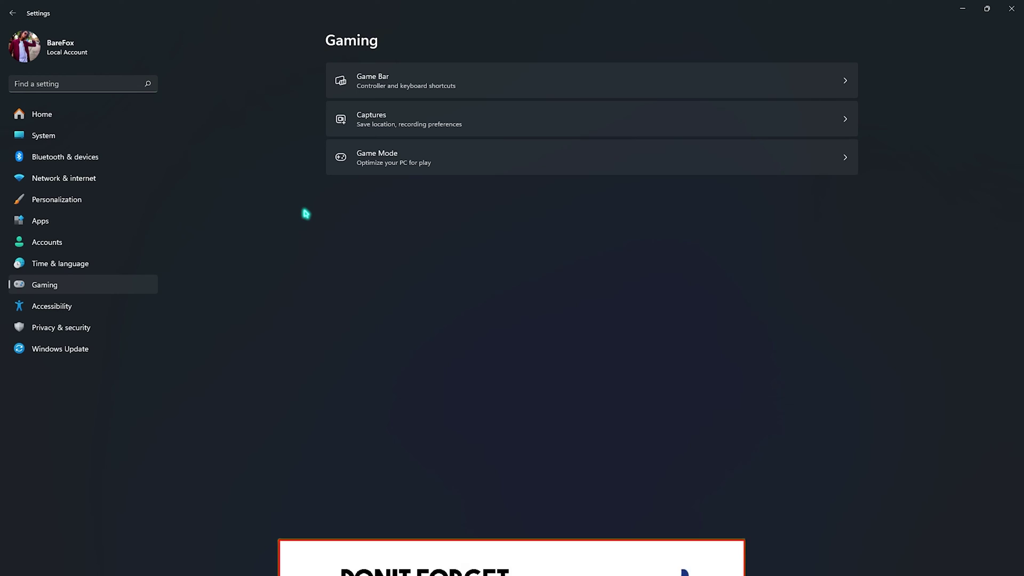
left_click(401, 87)
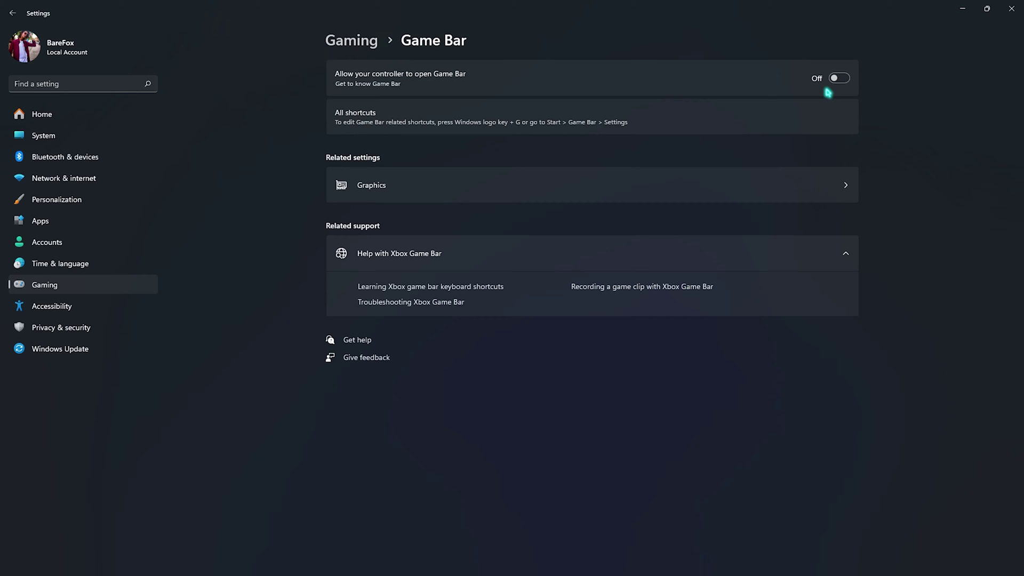
Confirm Game Mode and hardware-accelerated GPU scheduling are On, then return to the Graphics page
left_click(361, 41)
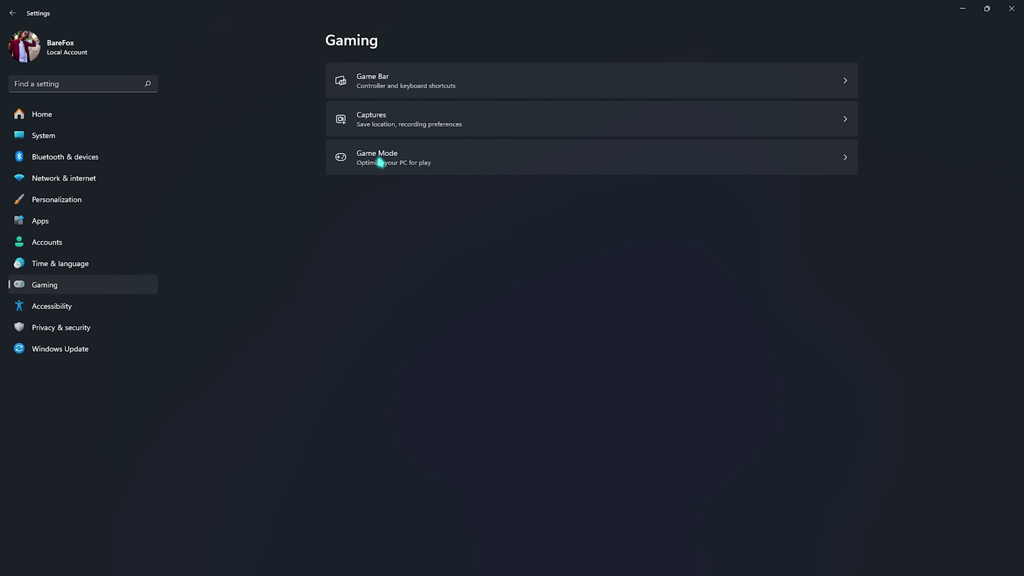
left_click(380, 162)
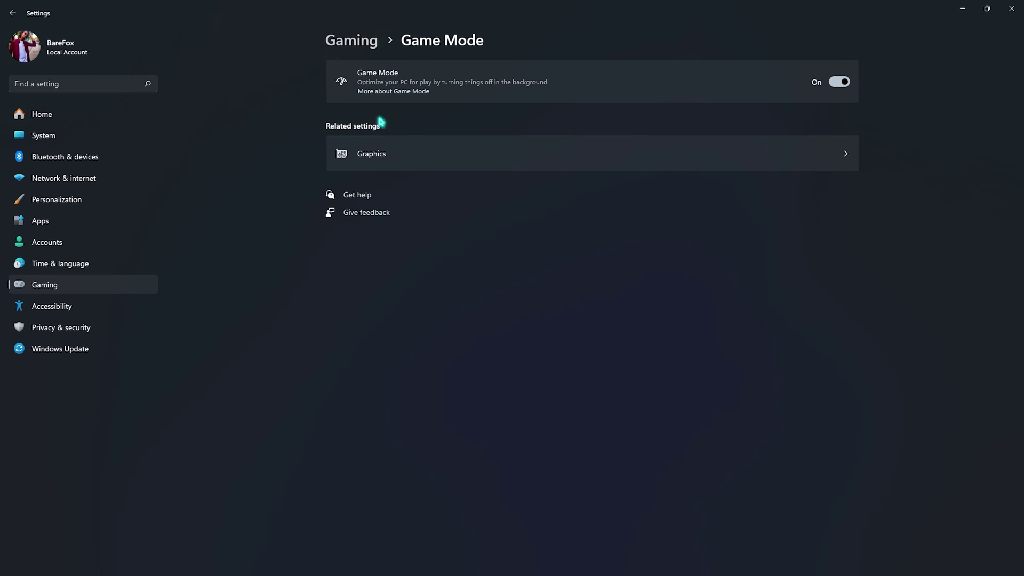
left_click(378, 160)
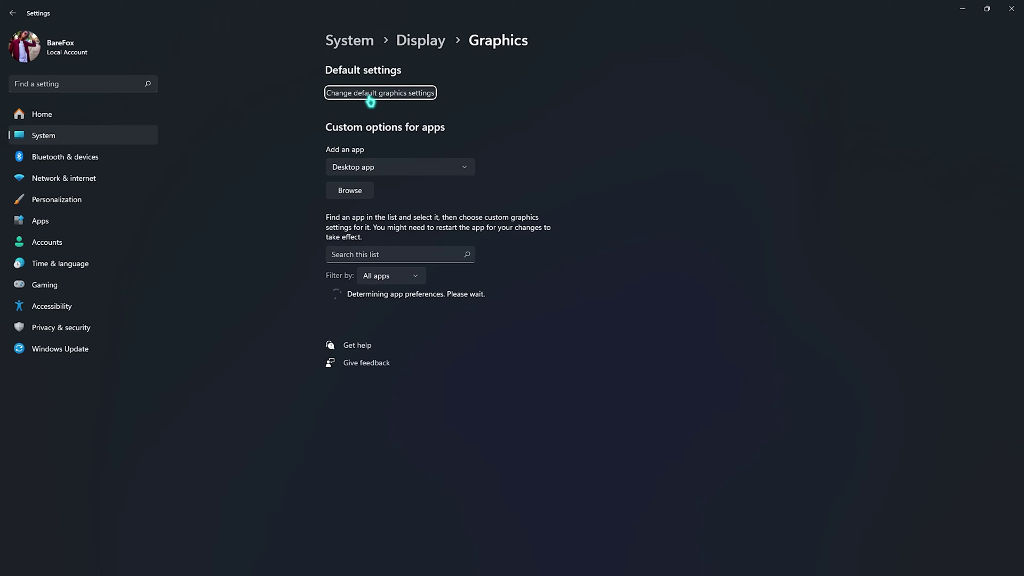
left_click(363, 93)
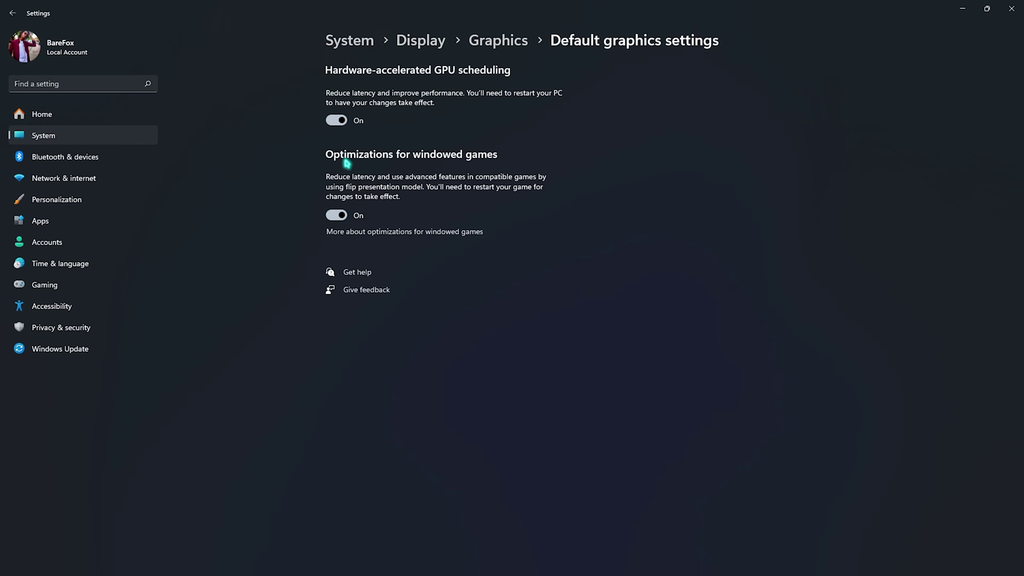
key("alt+Left")
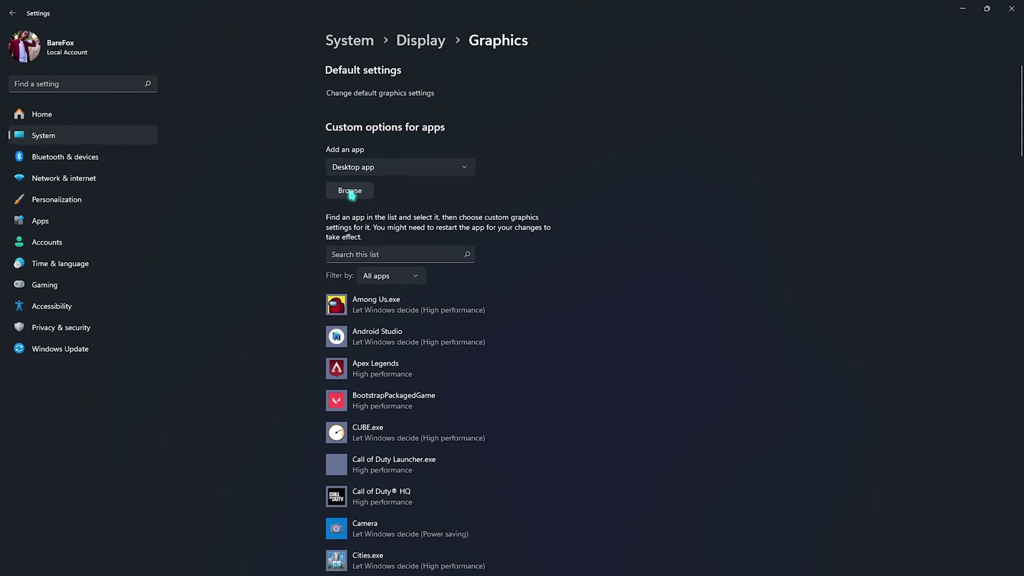
Save a High performance graphics preference for VALORANT's BootstrapPackagedGame entry and close Settings
left_click(351, 193)
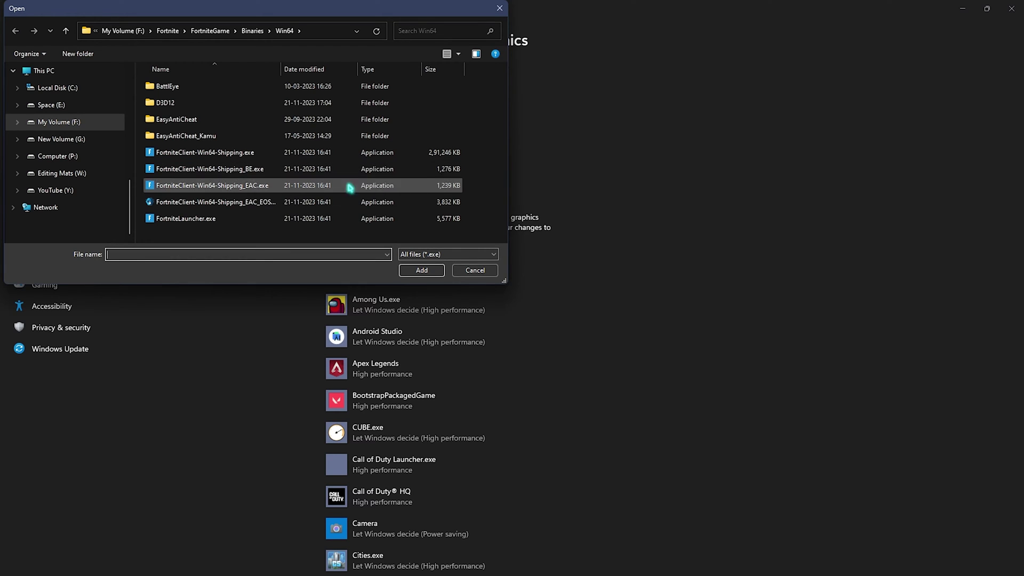
left_click(463, 273)
left_click(390, 343)
left_click(491, 367)
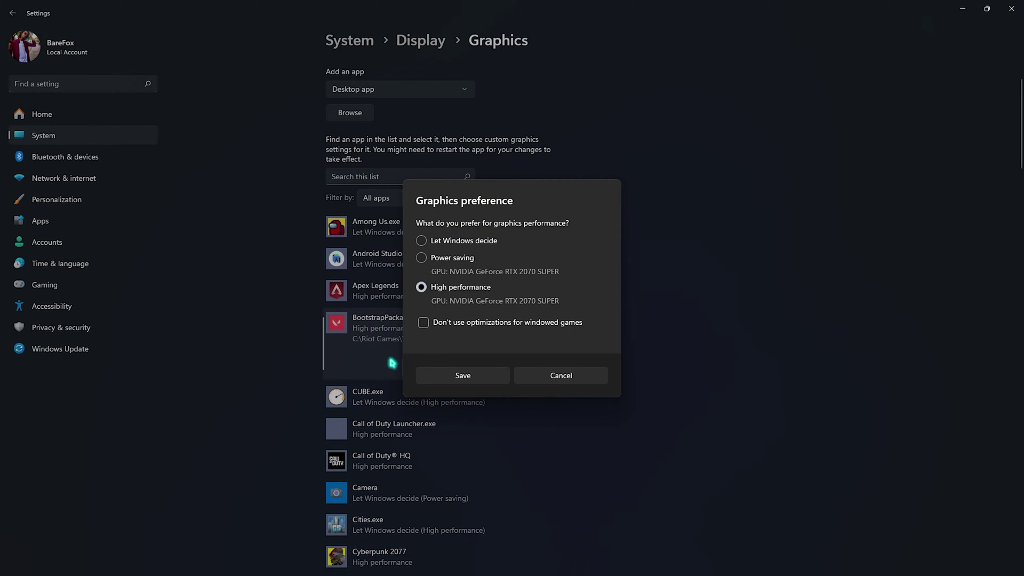
left_click(455, 376)
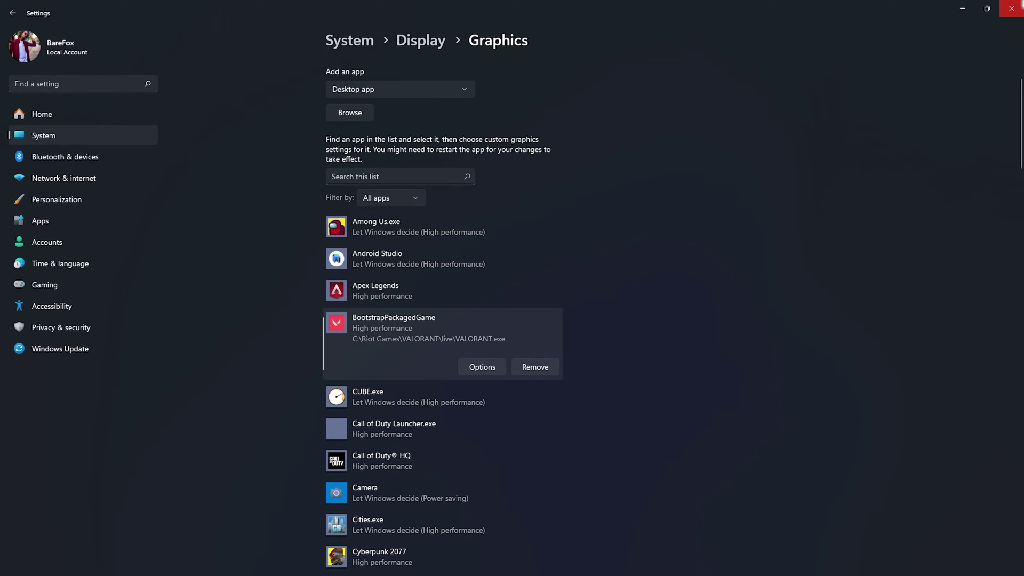
left_click(1011, 9)
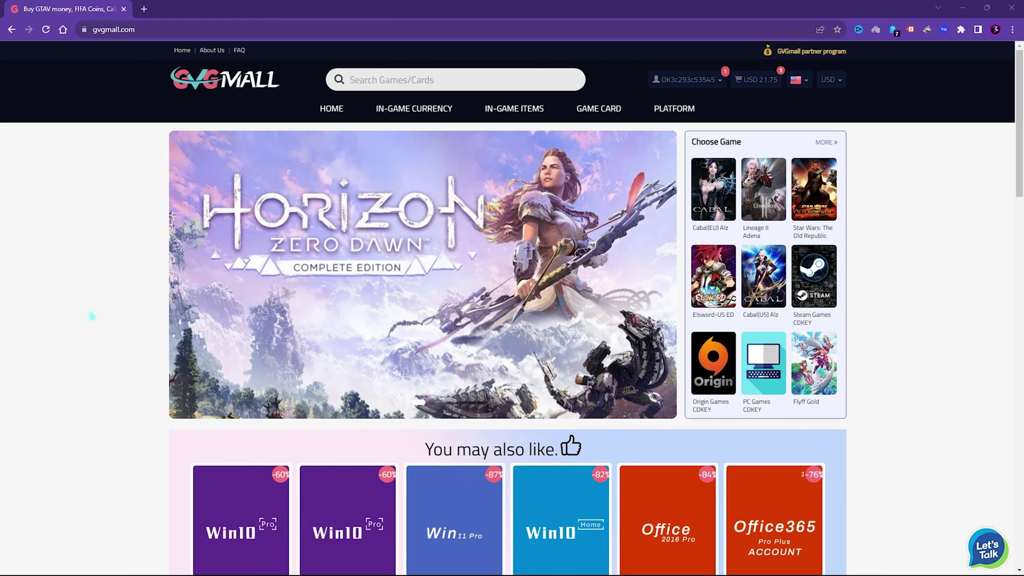
scroll(82, 336, "down", 3)
scroll(82, 341, "down", 5)
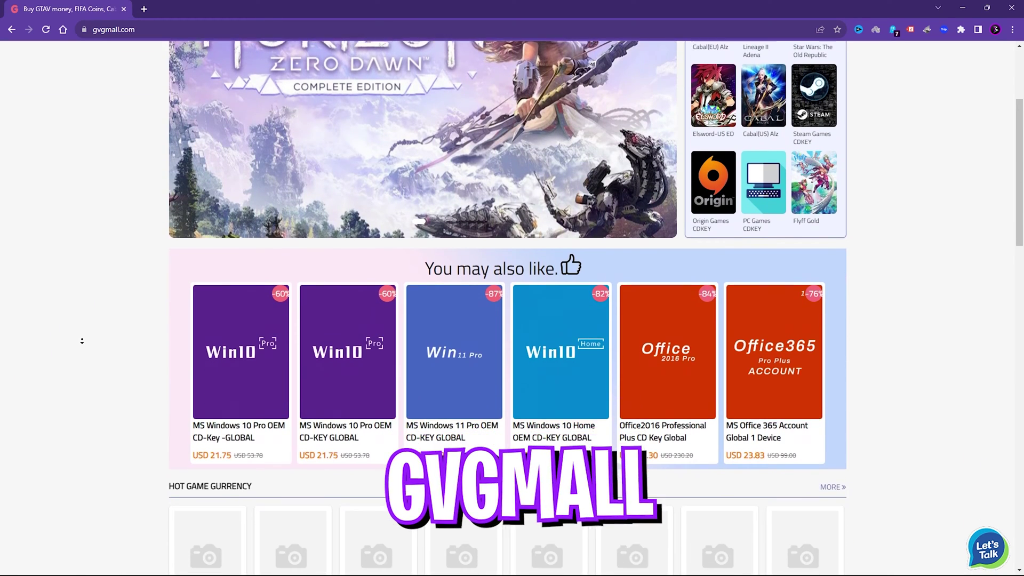
scroll(81, 341, "down", 5)
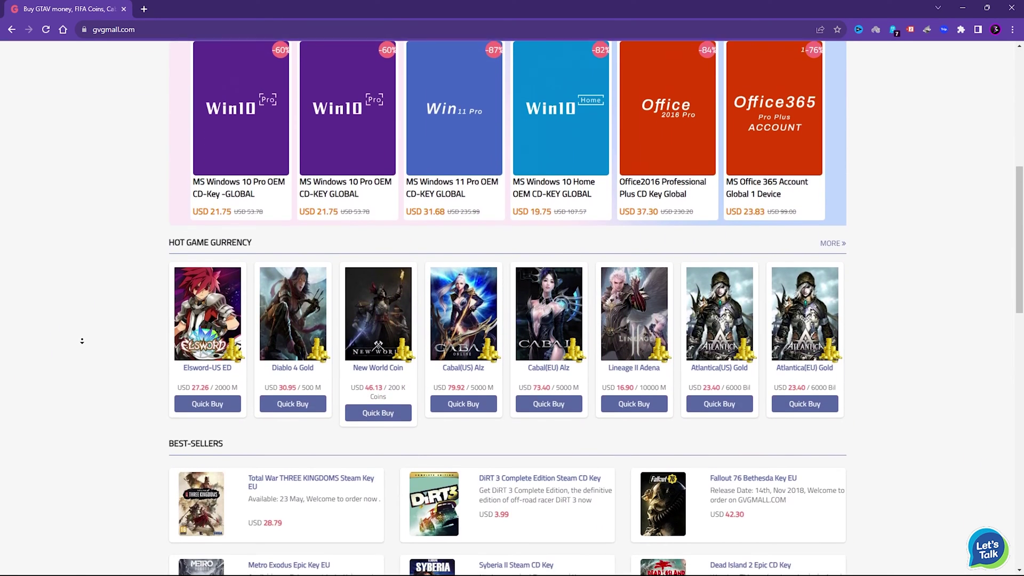
scroll(84, 343, "up", 10)
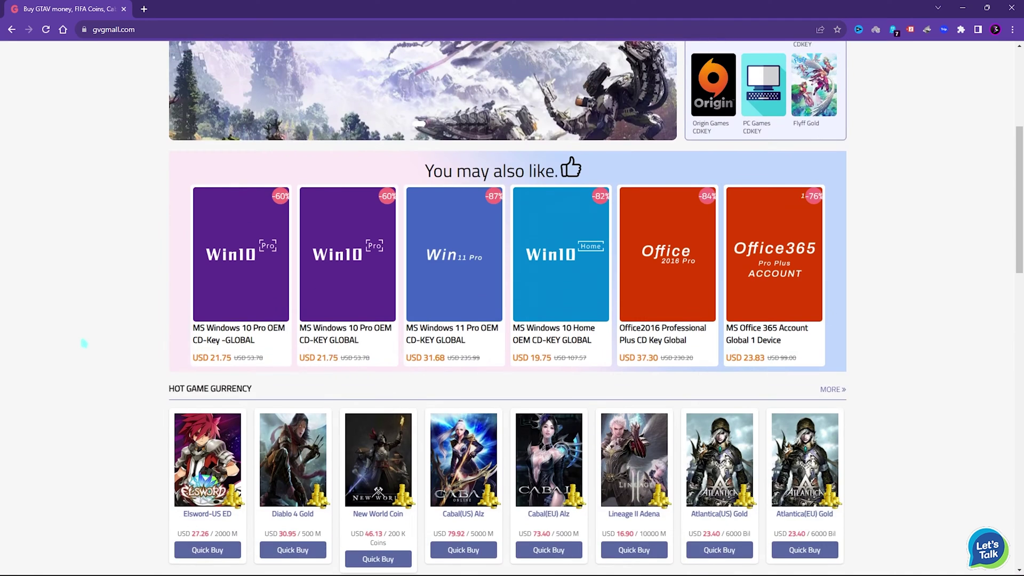
mouse_move(525, 113)
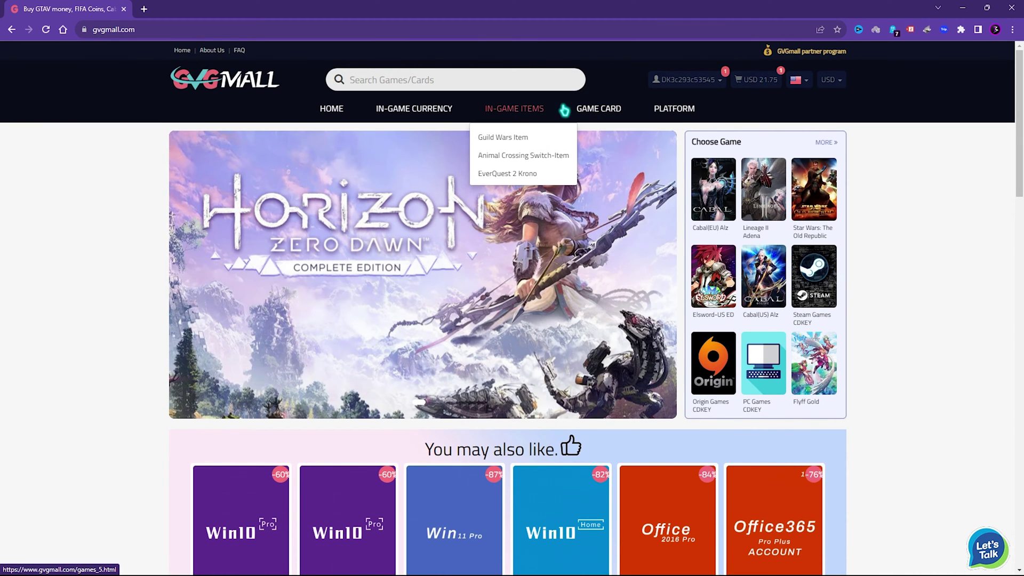
mouse_move(675, 115)
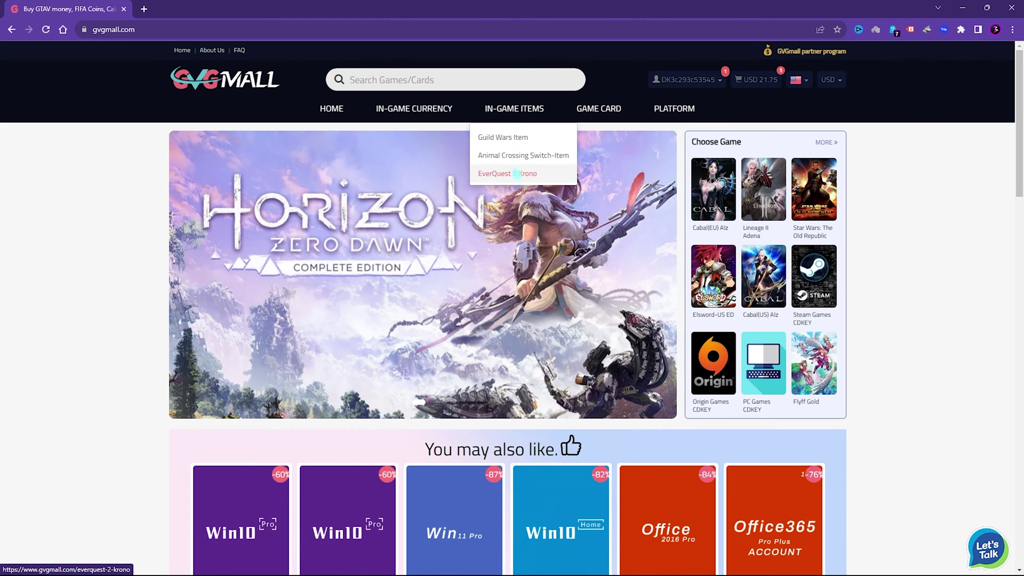
mouse_move(424, 113)
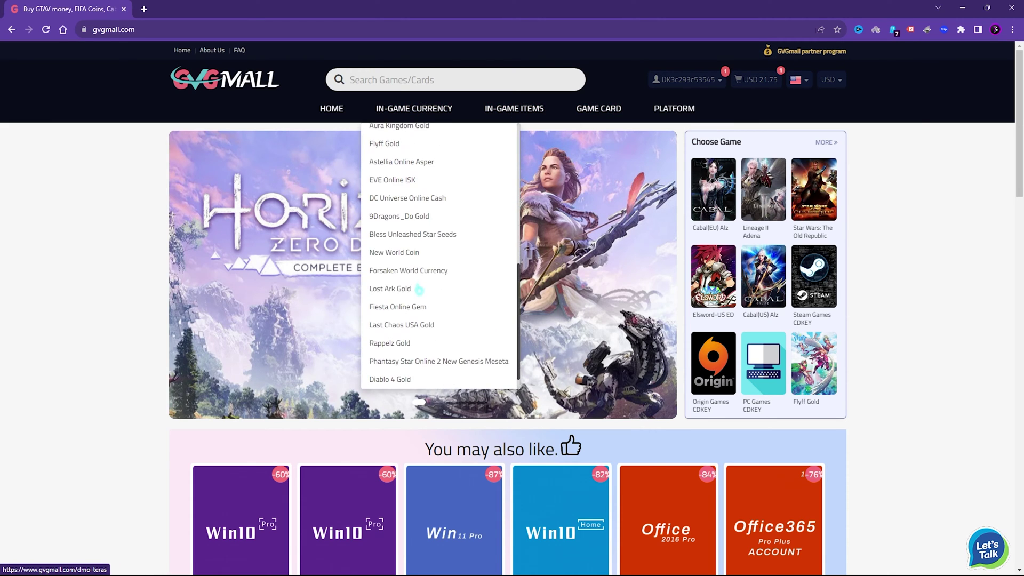
scroll(83, 287, "down", 3)
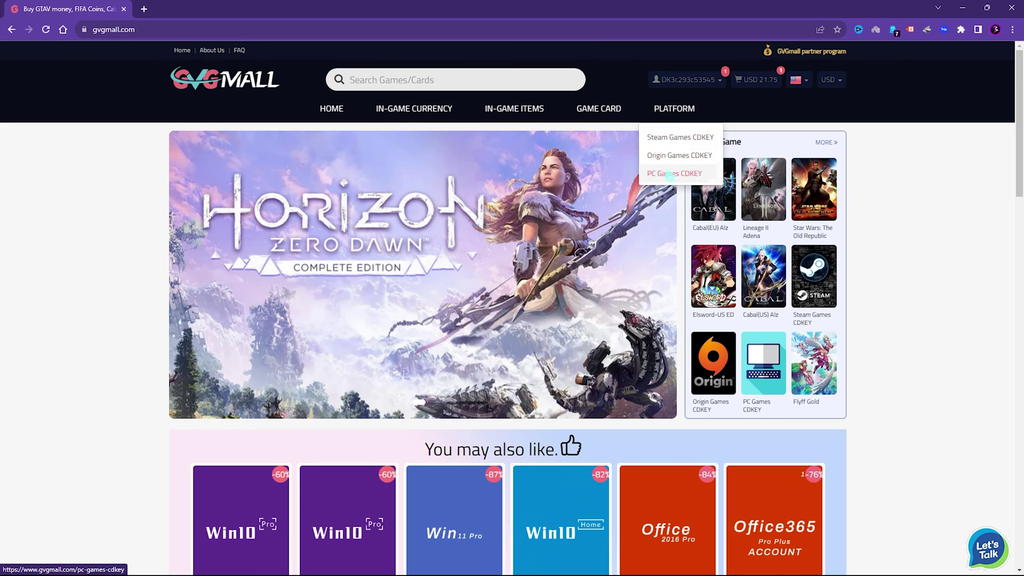
mouse_move(598, 109)
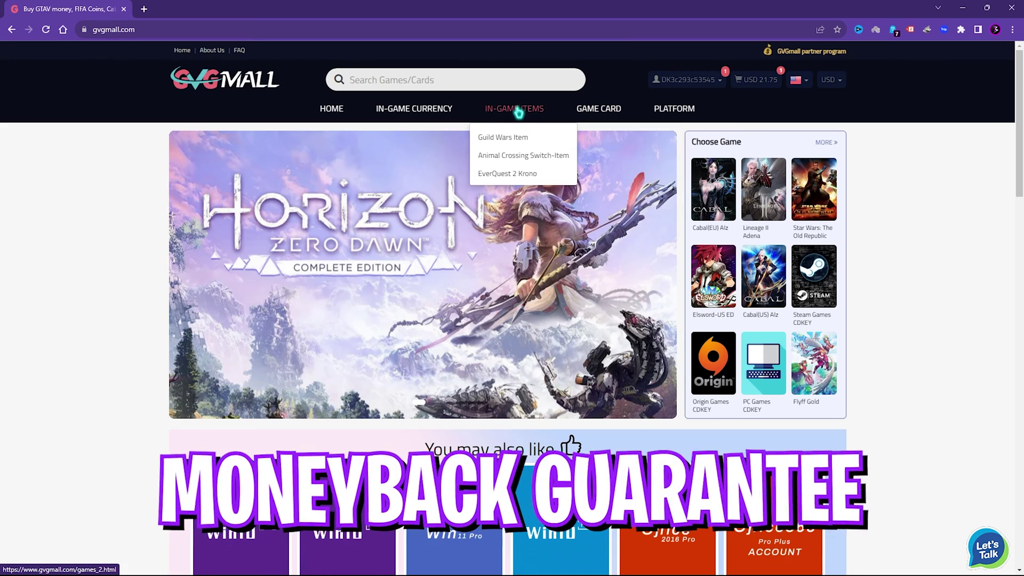
mouse_move(414, 109)
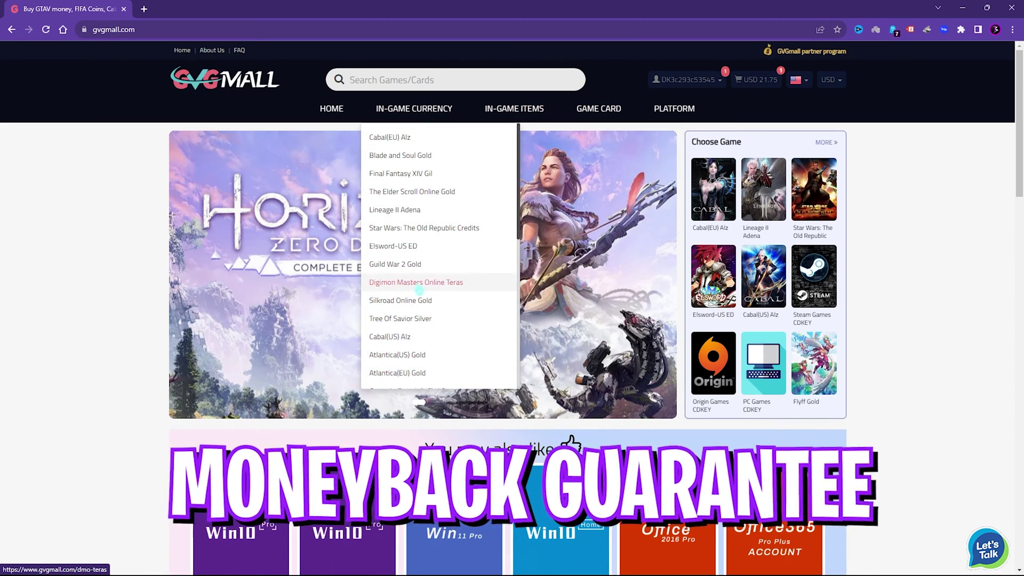
scroll(405, 341, "down", 5)
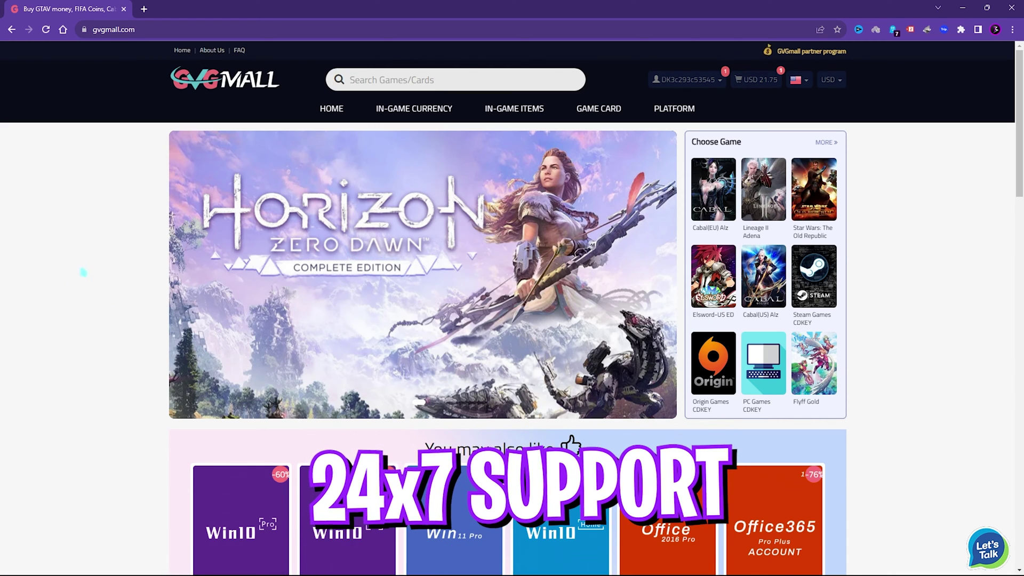
scroll(82, 272, "down", 4)
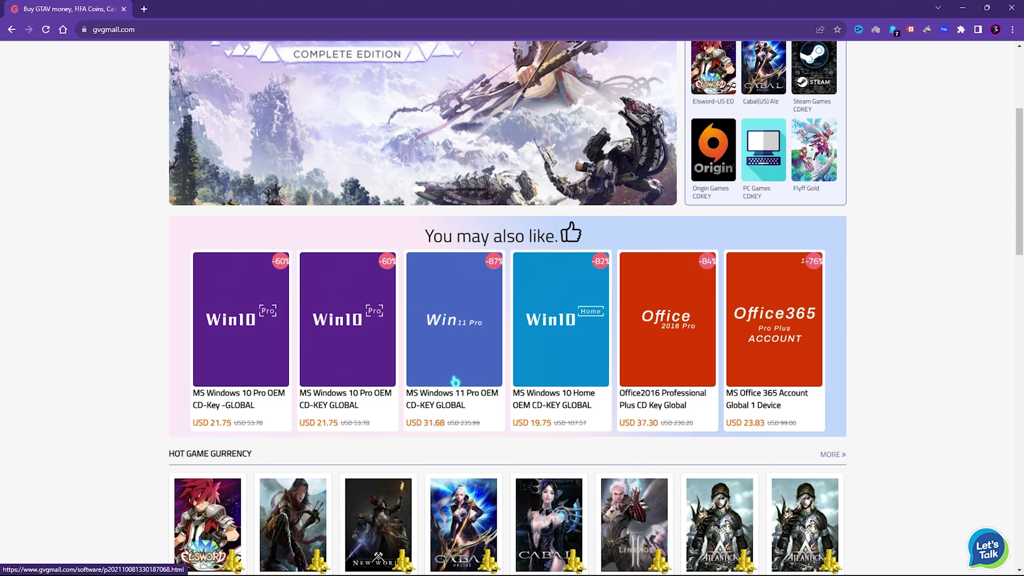
scroll(137, 434, "up", 1)
scroll(261, 397, "down", 1)
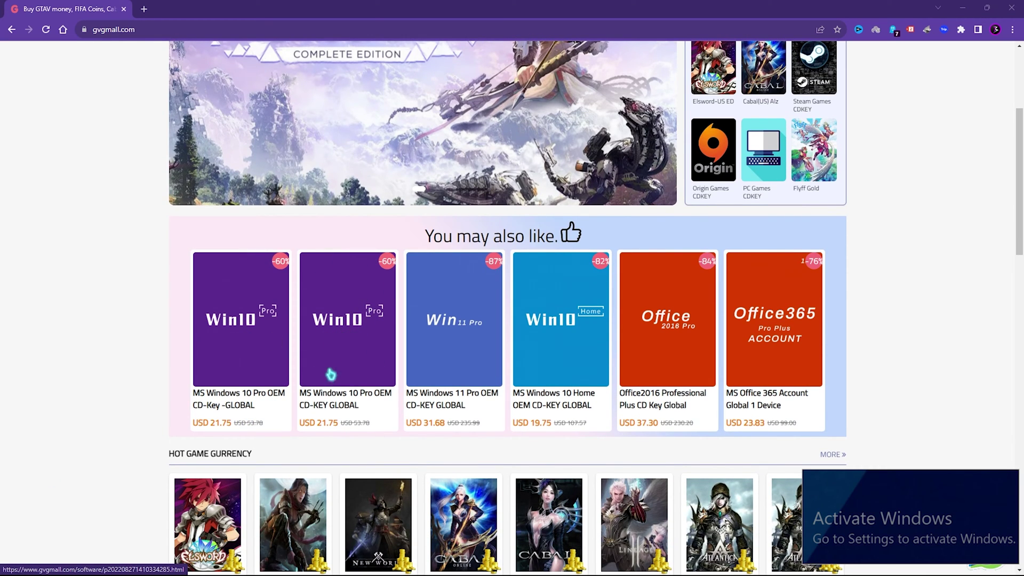
Open the Windows 10 Pro OEM key product page on GVGMall
left_click(319, 304)
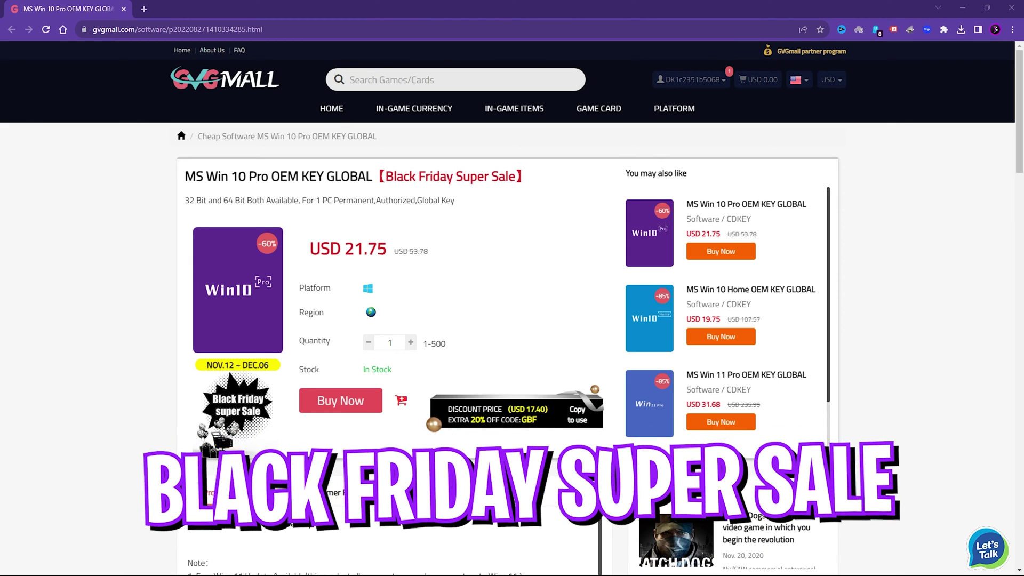
left_click_drag(373, 177, 532, 185)
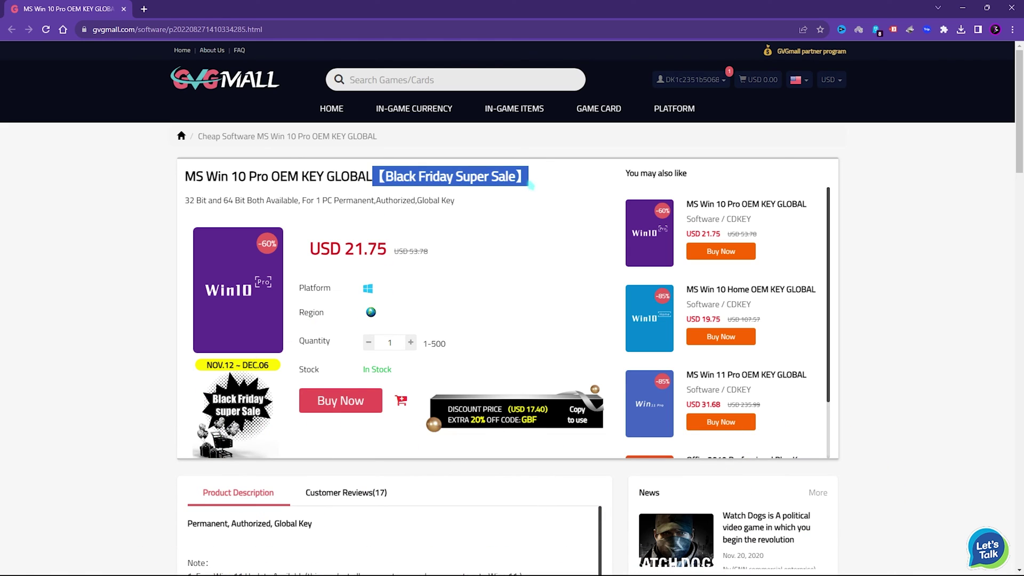
left_click_drag(385, 177, 526, 175)
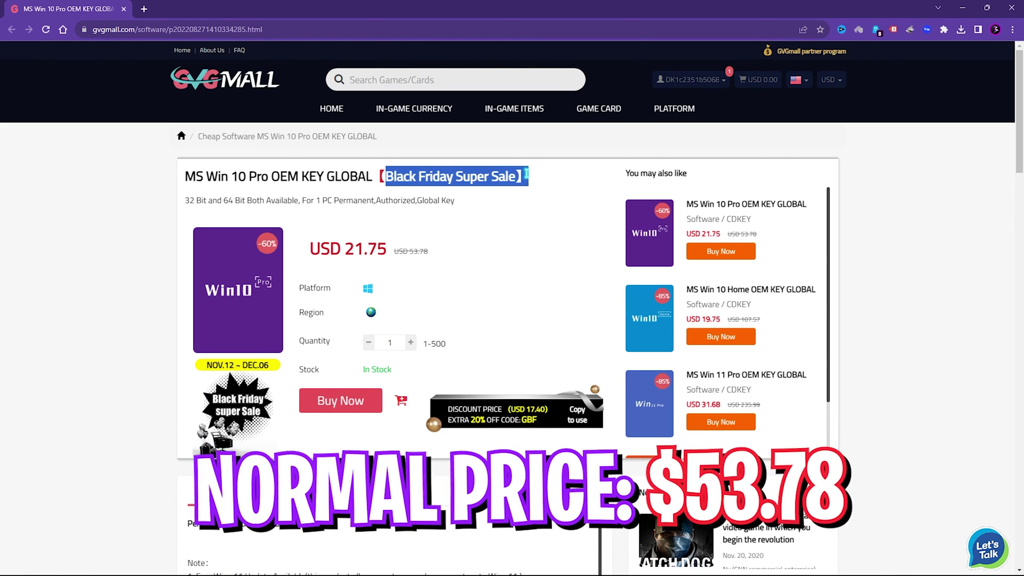
left_click(526, 175)
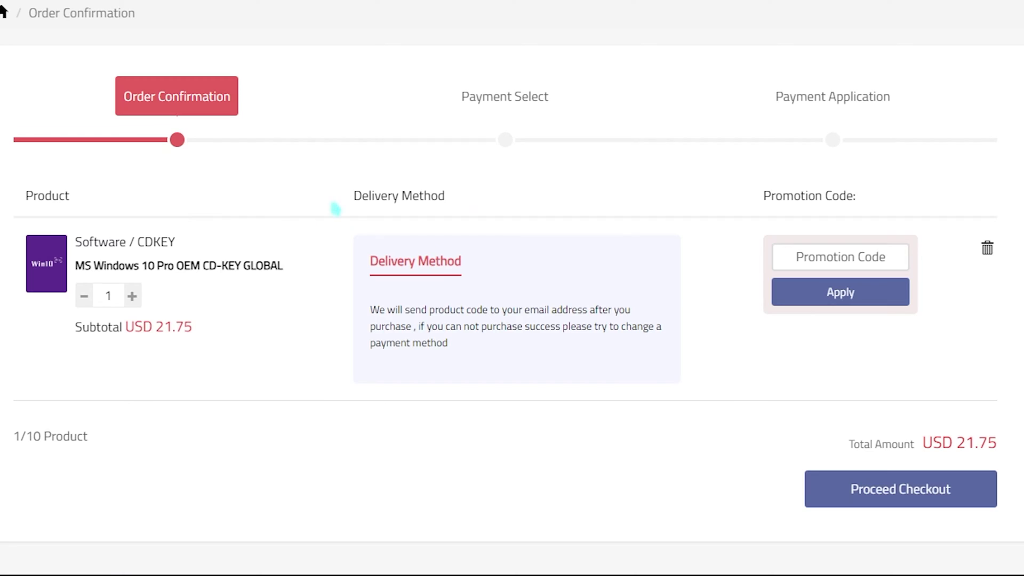
Apply promotion code FOX25 to drop the total to USD 16.31 and proceed to checkout
left_click(850, 258)
type("FOX25")
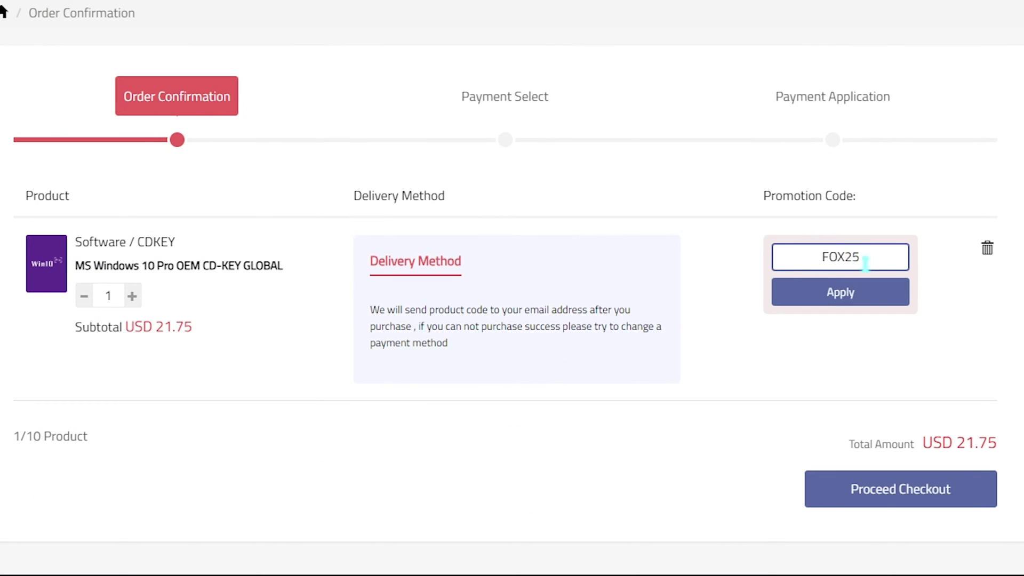
left_click_drag(865, 262, 777, 257)
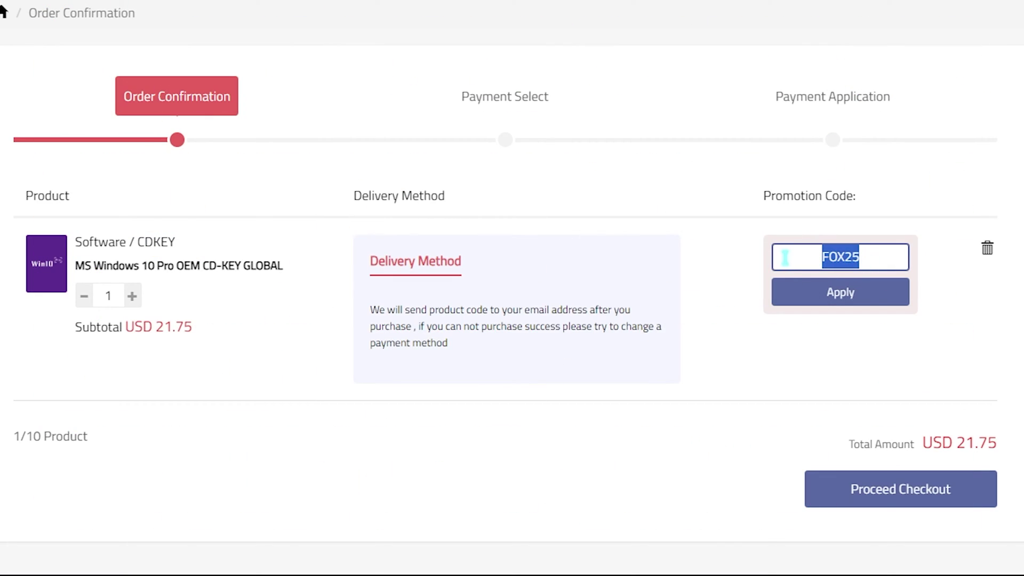
left_click(811, 293)
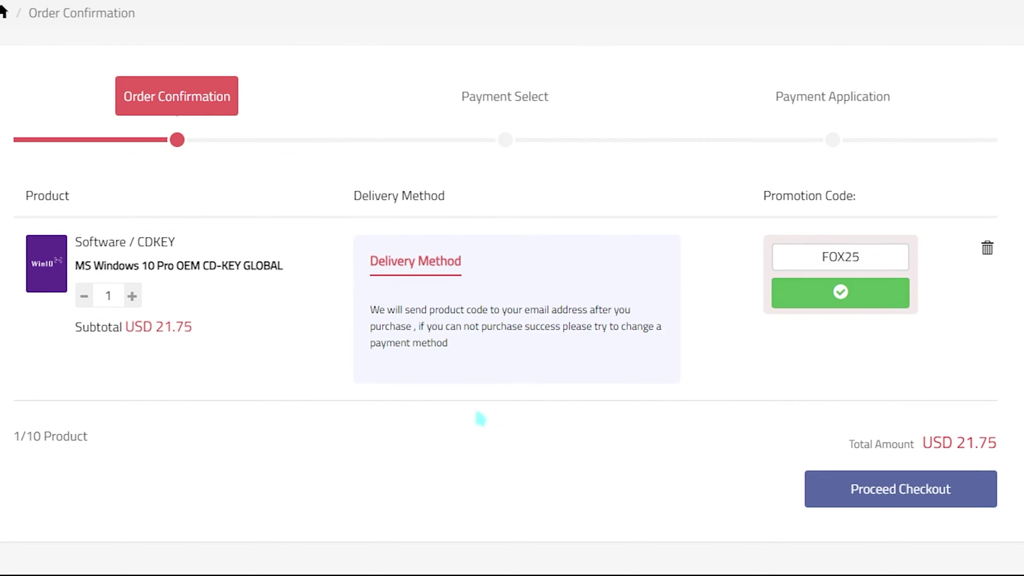
double_click(965, 443)
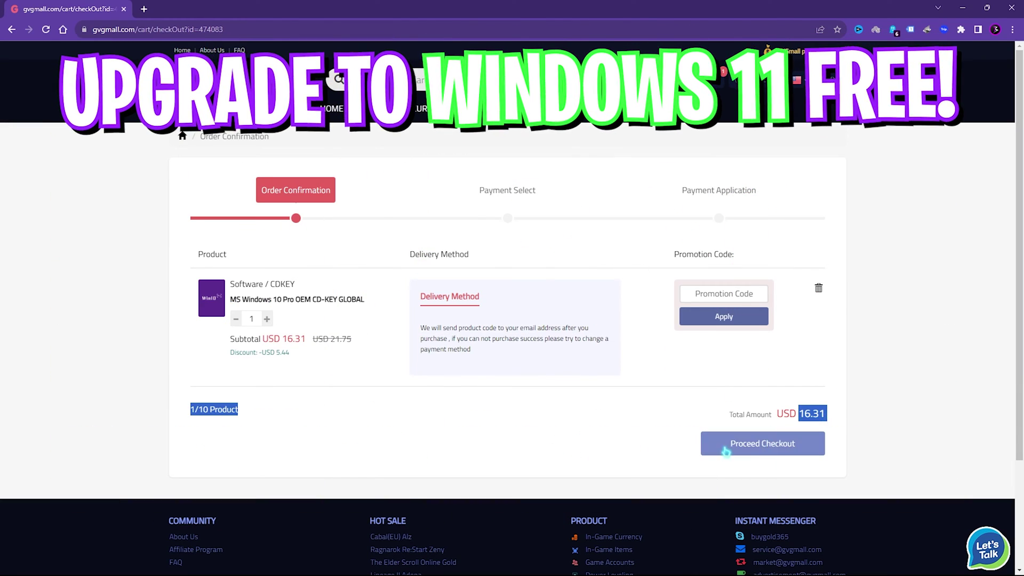
left_click(419, 398)
left_click(760, 448)
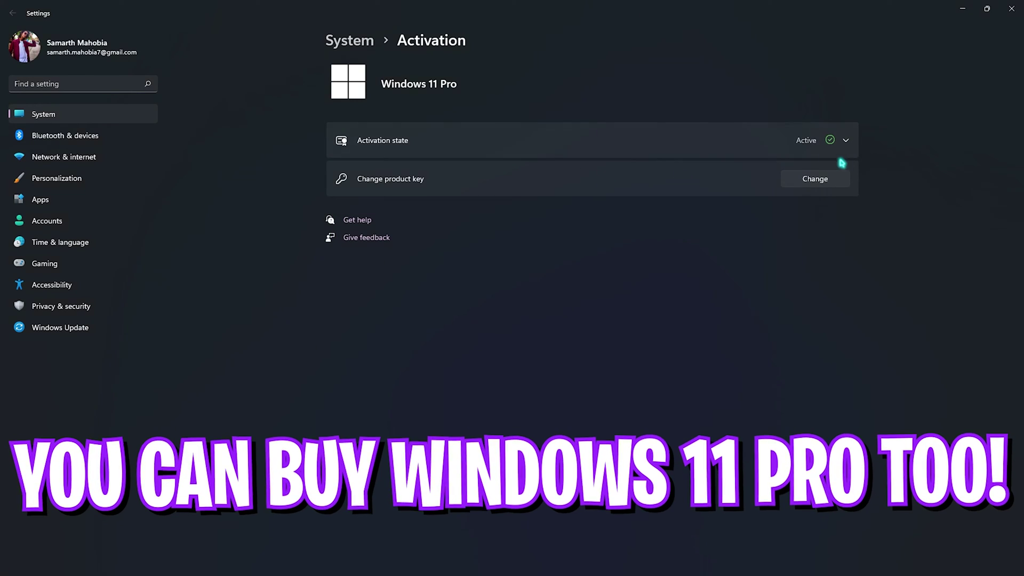
Expand Activation state to show the digital license linked to a Microsoft account
left_click(728, 152)
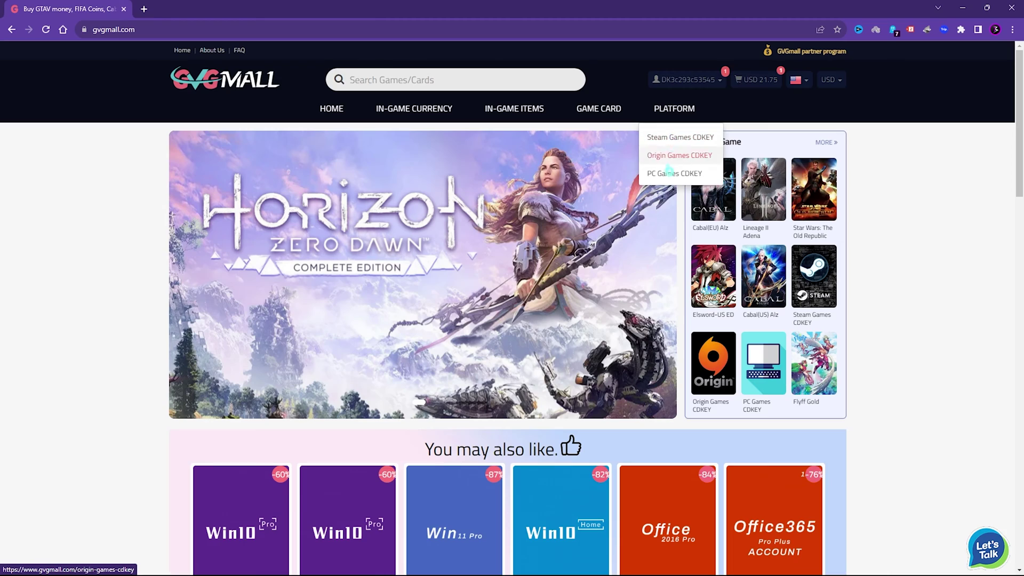
mouse_move(600, 112)
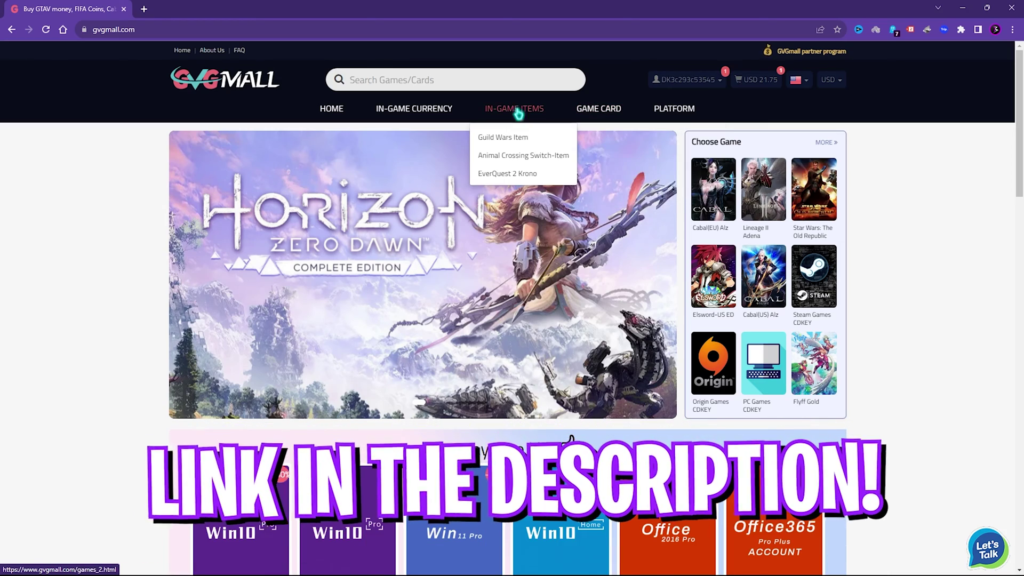
mouse_move(411, 109)
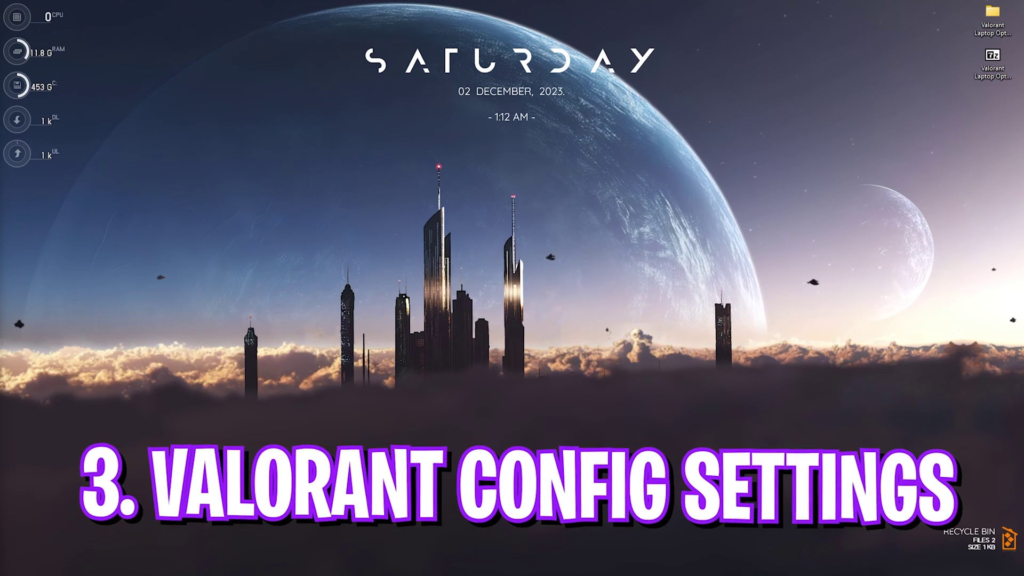
Navigate from AppData to Local\VALORANT\Saved\Config in File Explorer
key("super+r")
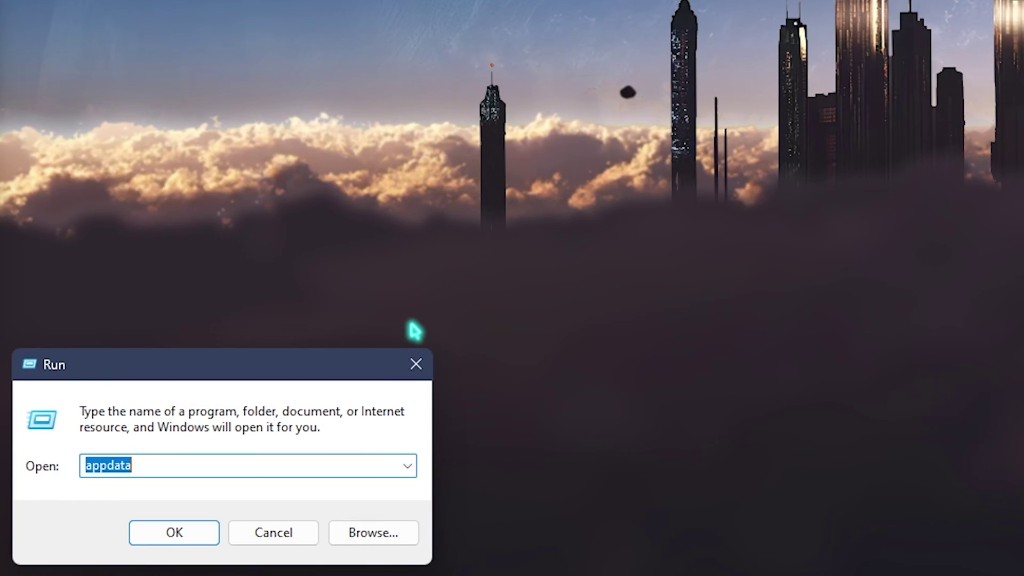
key("Return")
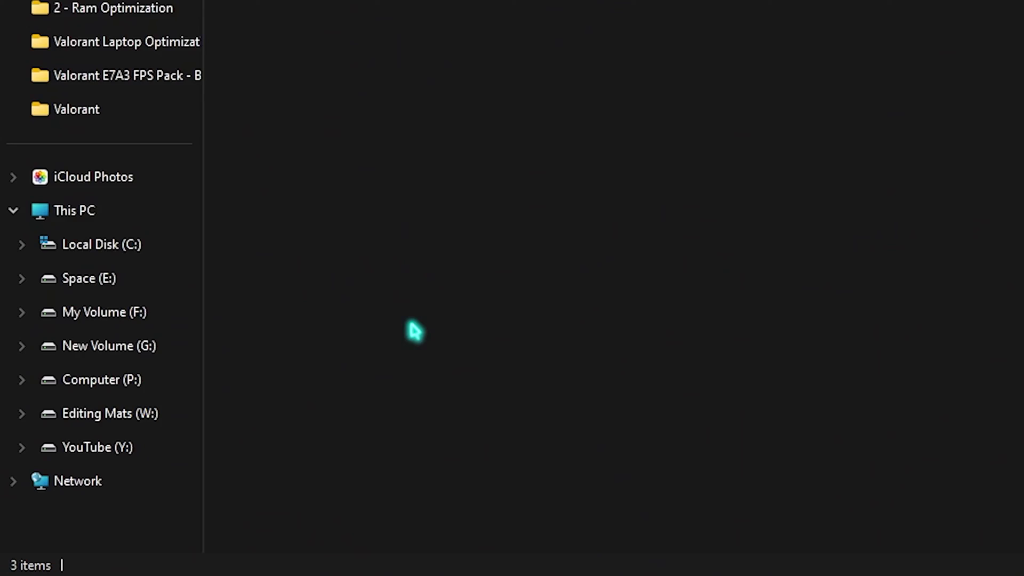
double_click(133, 96)
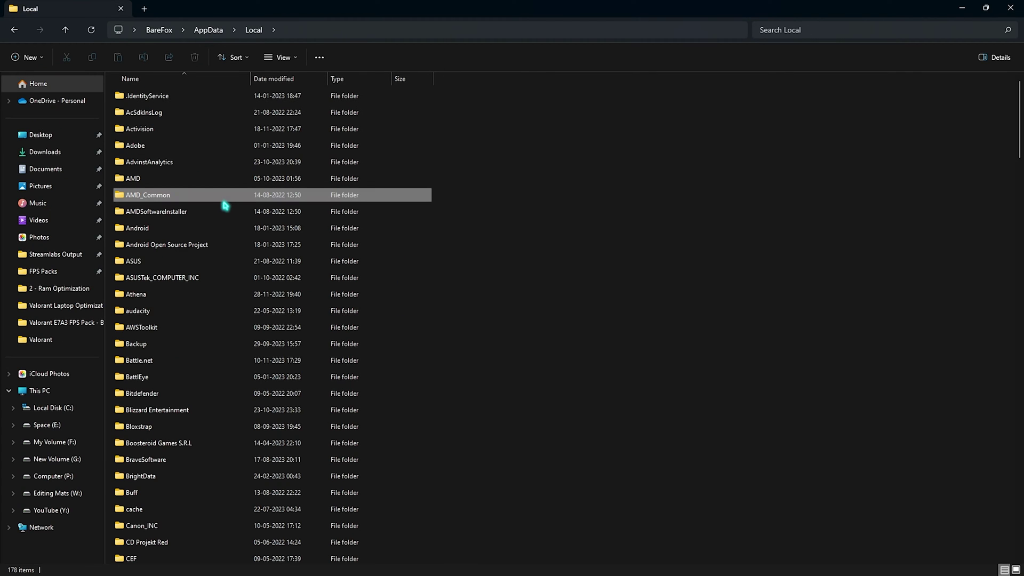
key("v")
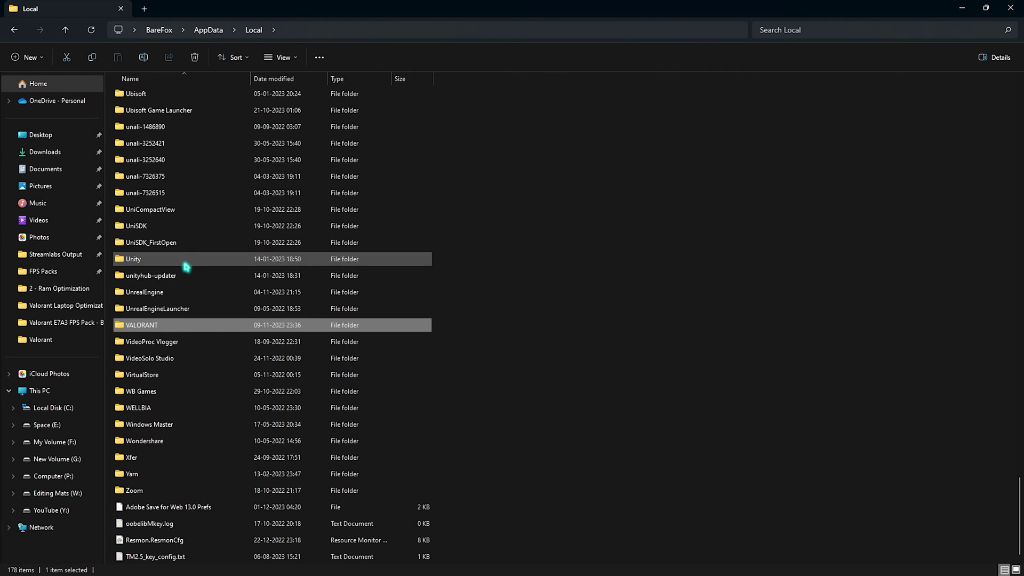
double_click(159, 332)
double_click(156, 101)
left_click(139, 101)
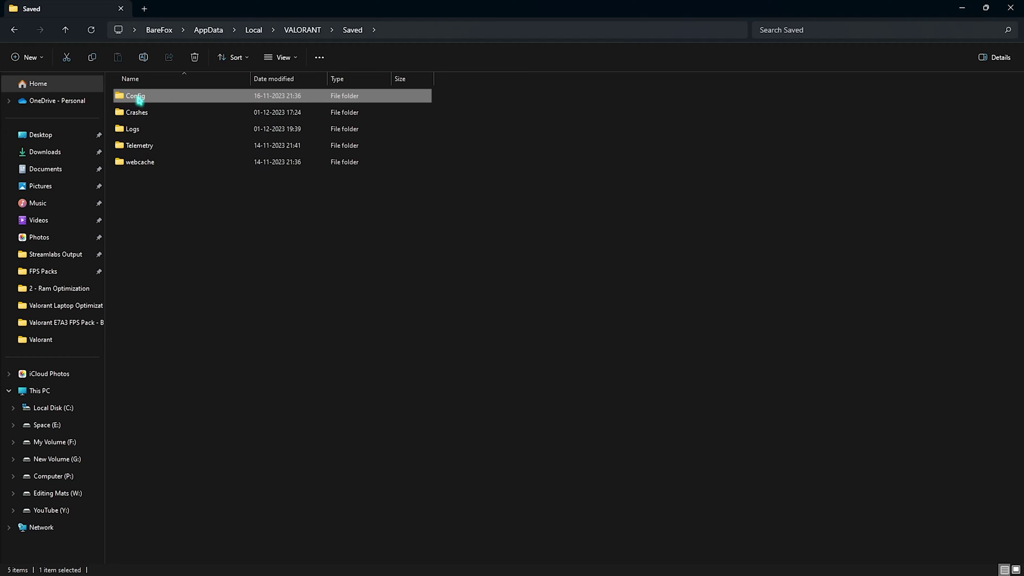
double_click(138, 100)
Open the account folder's Windows subfolder and bring up GameUserSettings.ini's context menu
left_click(276, 80)
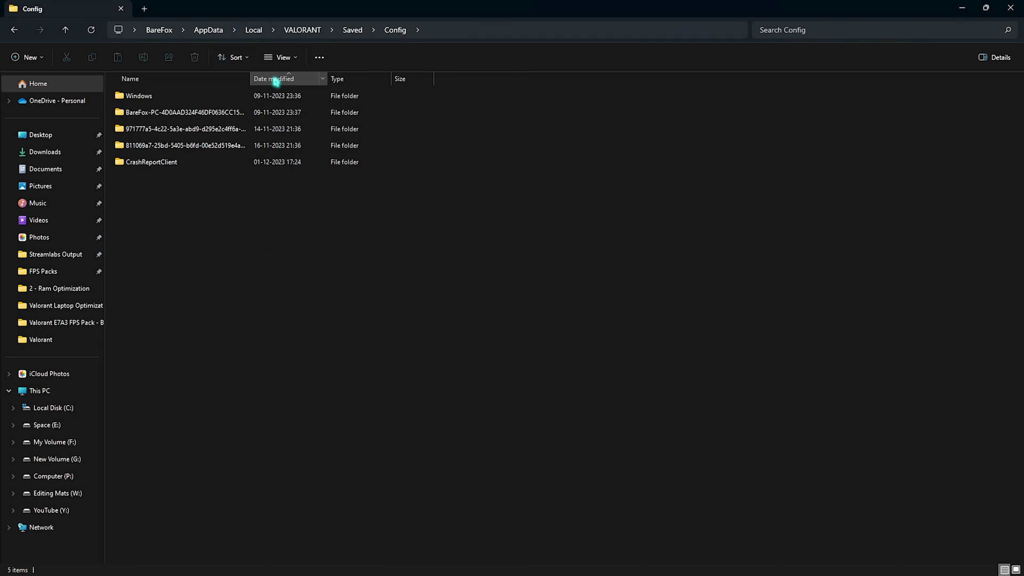
left_click(152, 129)
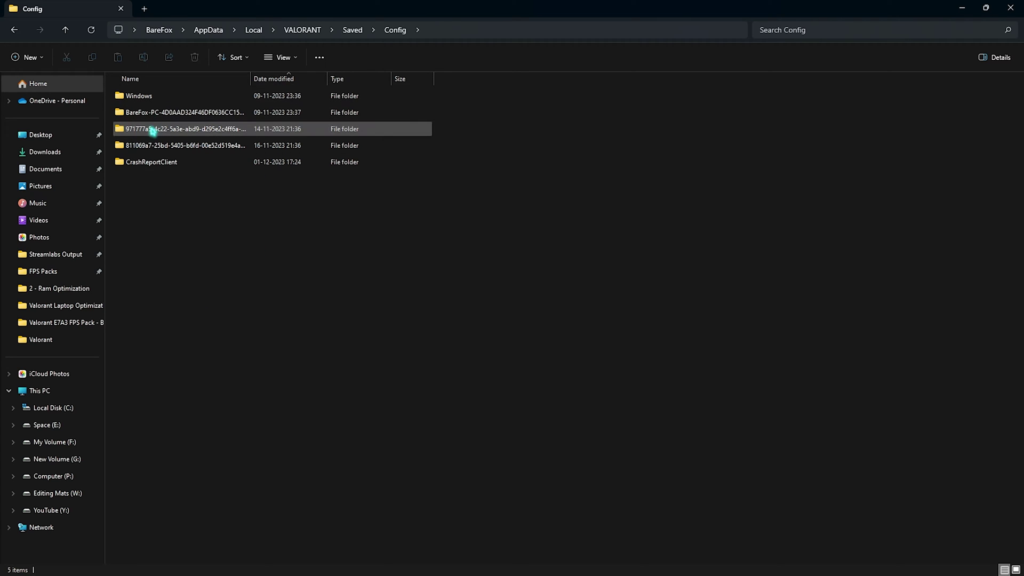
double_click(257, 134)
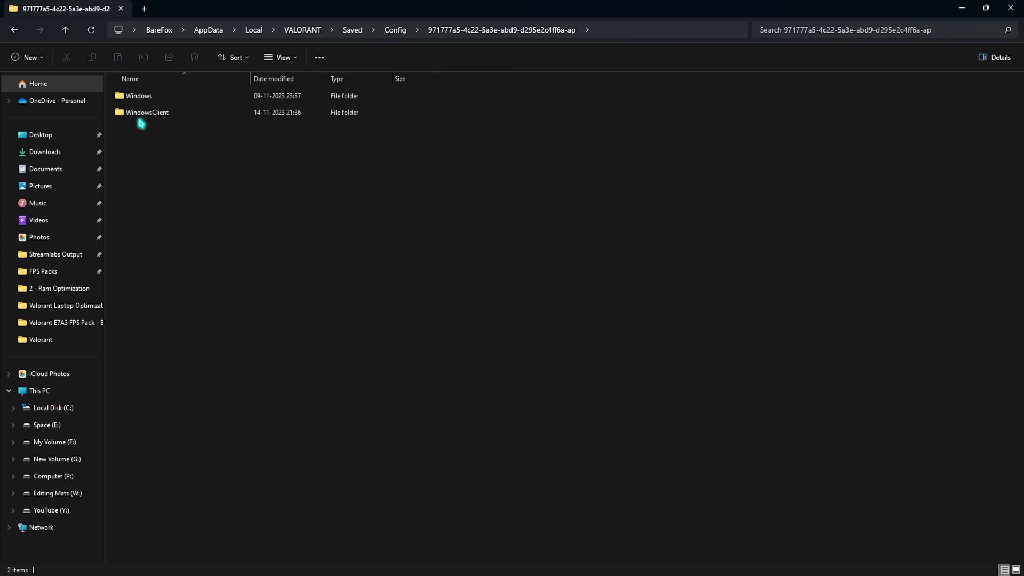
double_click(154, 101)
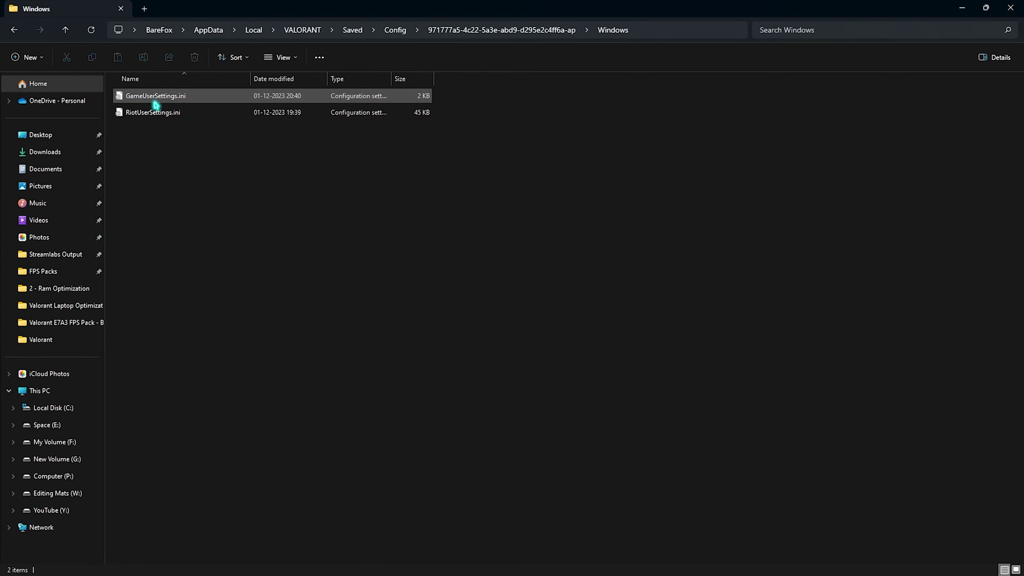
left_click(152, 99)
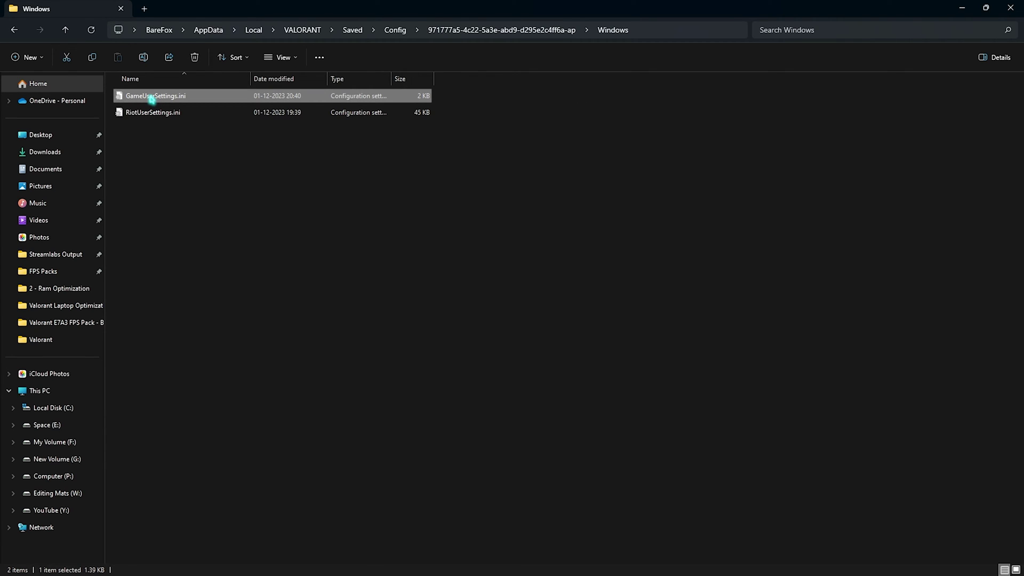
right_click(152, 99)
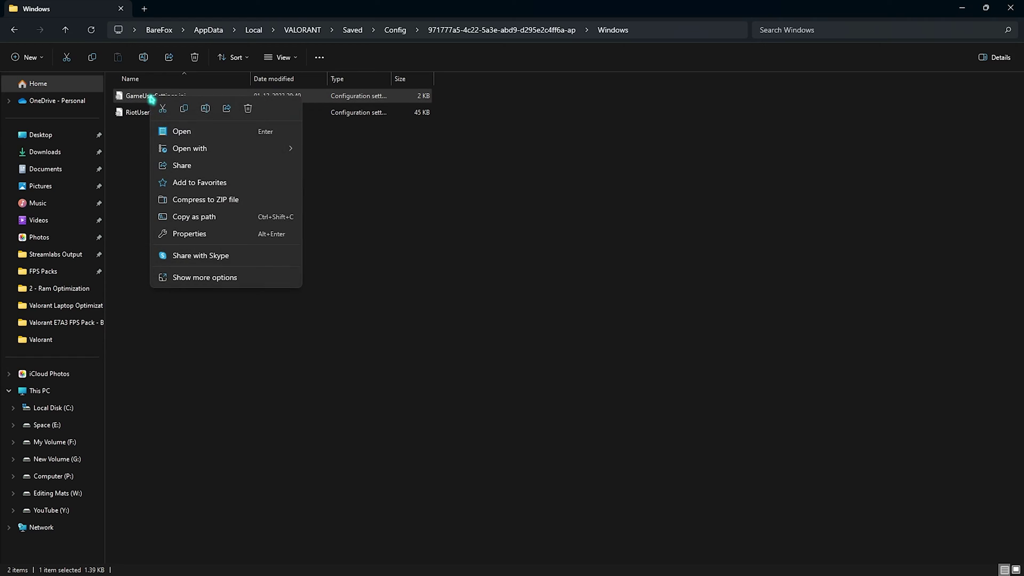
Open GameUserSettings.ini with Notepad and maximize the window
mouse_move(177, 149)
left_click(316, 151)
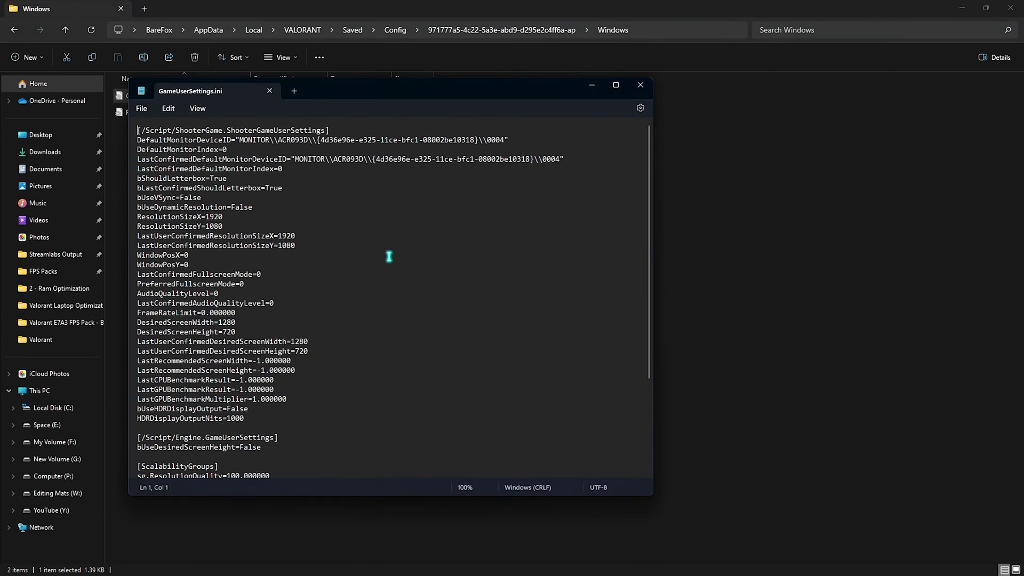
left_click(609, 94)
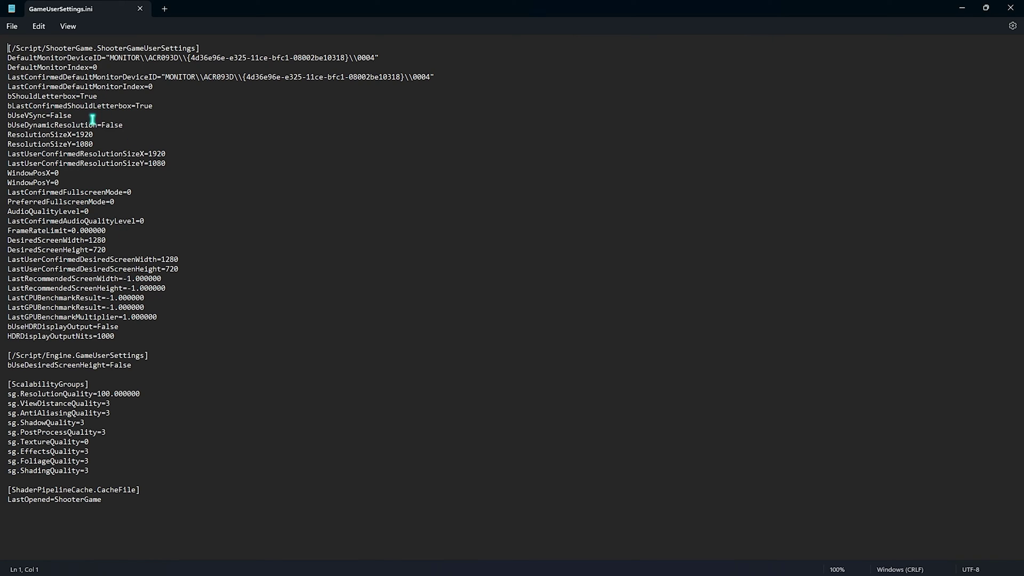
Place the caret right after FrameRateLimit=0, then bring up Windows search
left_click_drag(9, 118, 47, 118)
left_click(63, 118)
left_click(11, 235)
triple_click(11, 235)
left_click(76, 231)
key("super")
Check Advanced display shows 1920 × 1080 at 239.96 Hz, then close Settings
type("disp")
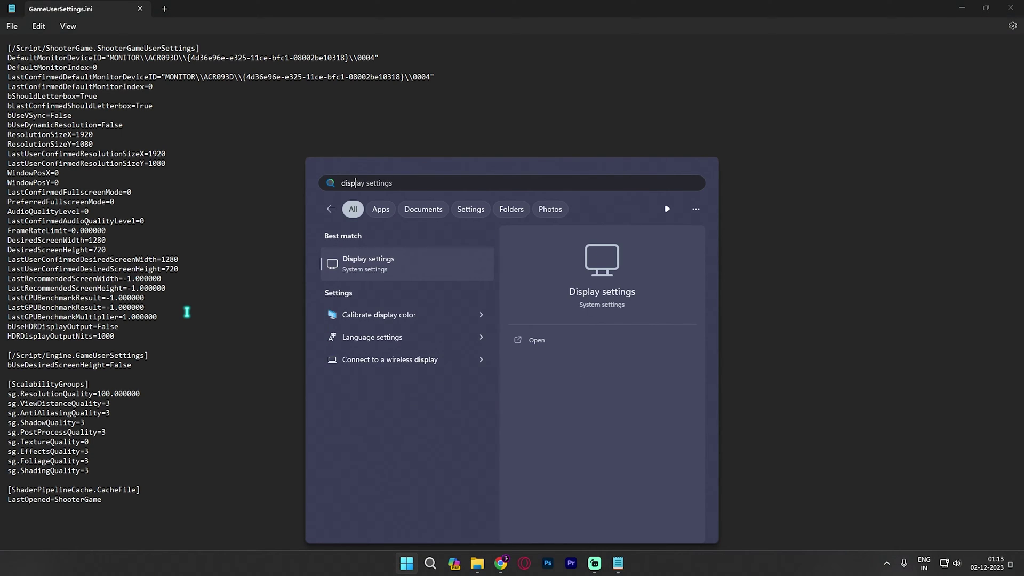
key("Return")
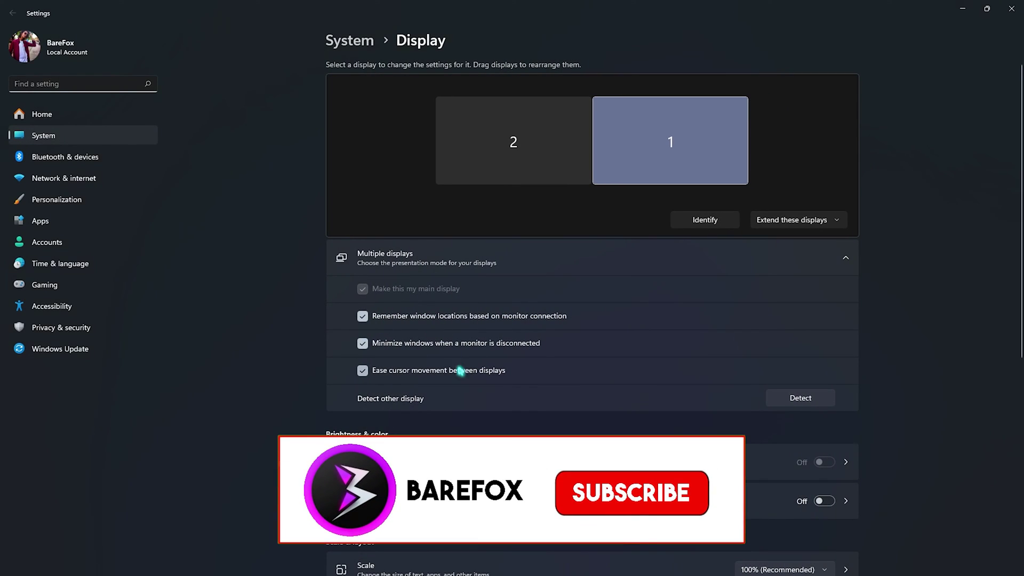
scroll(652, 288, "down", 5)
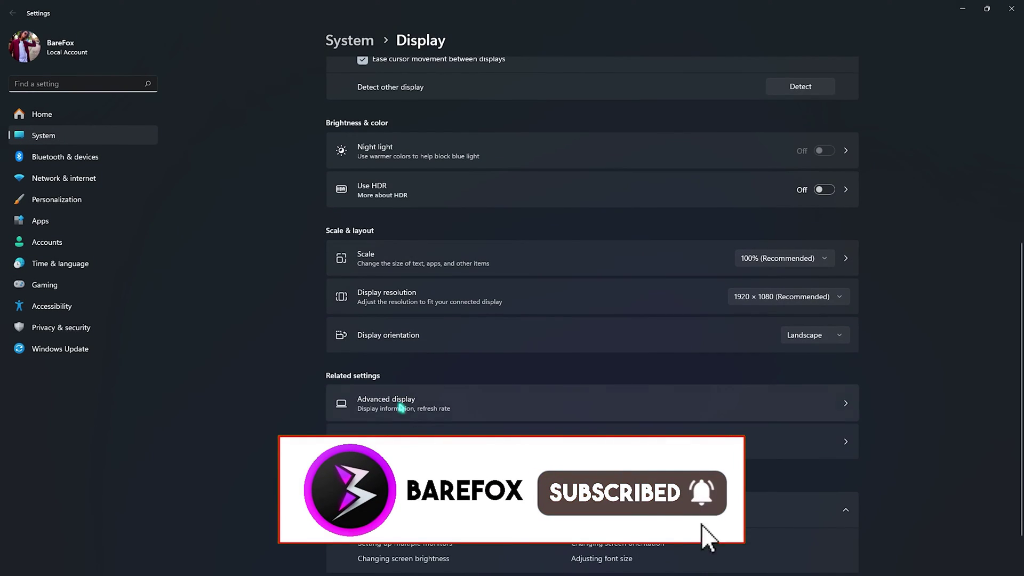
scroll(446, 373, "down", 1)
left_click(437, 339)
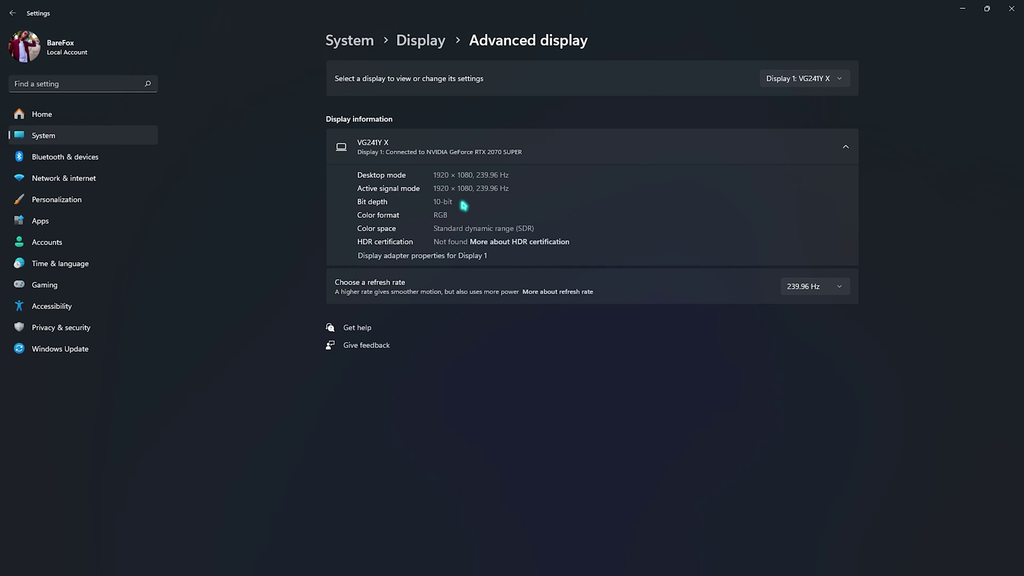
left_click(1011, 9)
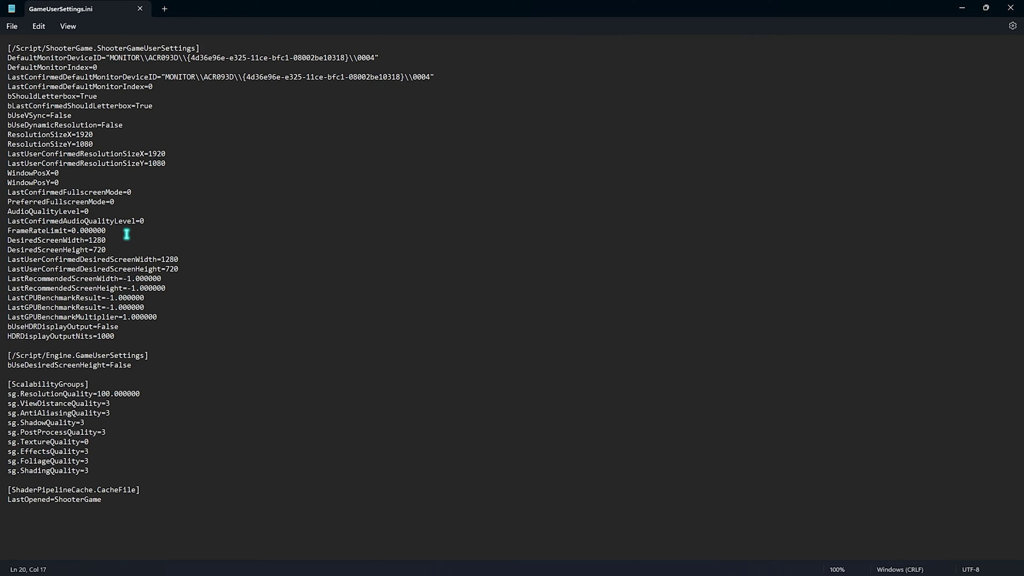
Change FrameRateLimit from 0 to 237
key("BackSpace")
type("237")
left_click_drag(16, 326, 62, 328)
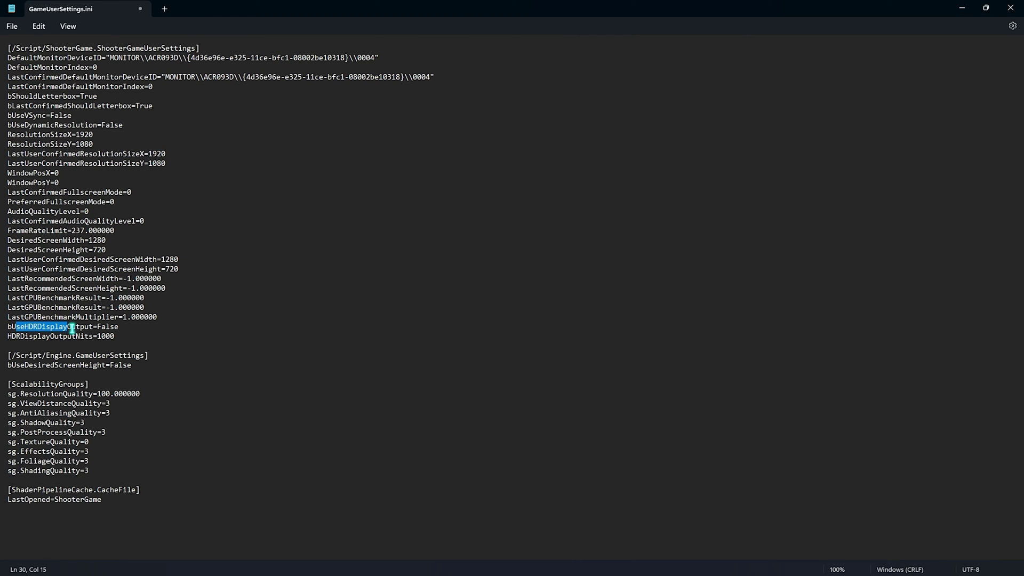
left_click(76, 327)
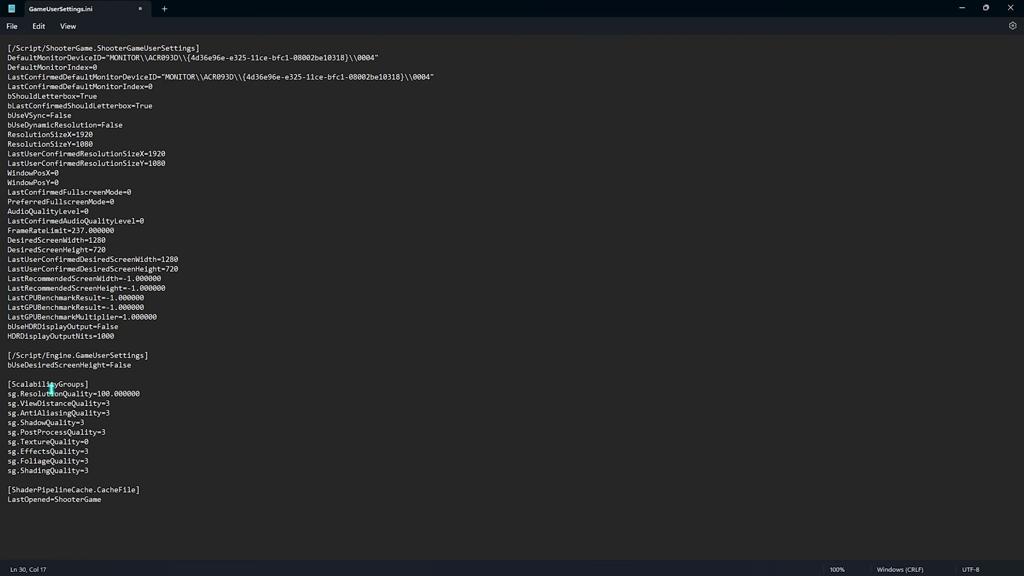
Set sg.ResolutionQuality from 100 to 90
left_click(80, 384)
double_click(103, 394)
type("85")
key("BackSpace")
key("BackSpace")
type("90")
Lower ViewDistance, AntiAliasing, Shadow, PostProcess, Effects and Shading quality values from 3 to 1
left_click(110, 405)
key("BackSpace")
type("1")
key("BackSpace")
type("1")
key("Down")
key("BackSpace")
type("1")
key("Down")
key("BackSpace")
type("1")
key("Down")
key("Down")
key("BackSpace")
type("1")
key("Down")
key("Down")
key("BackSpace")
type("1")
Close the edited config and make GameUserSettings.ini Read-only in its Properties dialog
left_click(1011, 8)
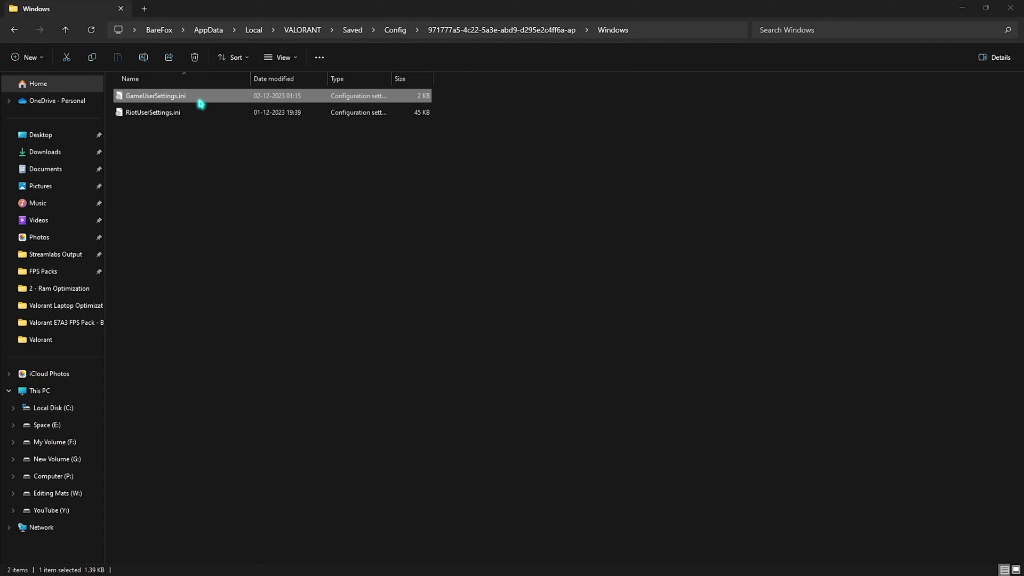
right_click(197, 103)
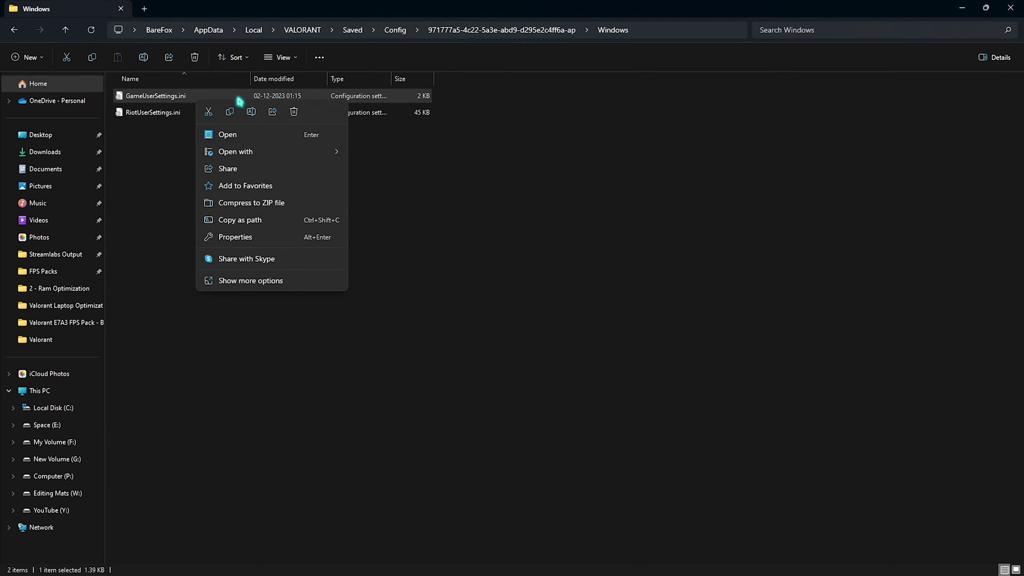
left_click(235, 239)
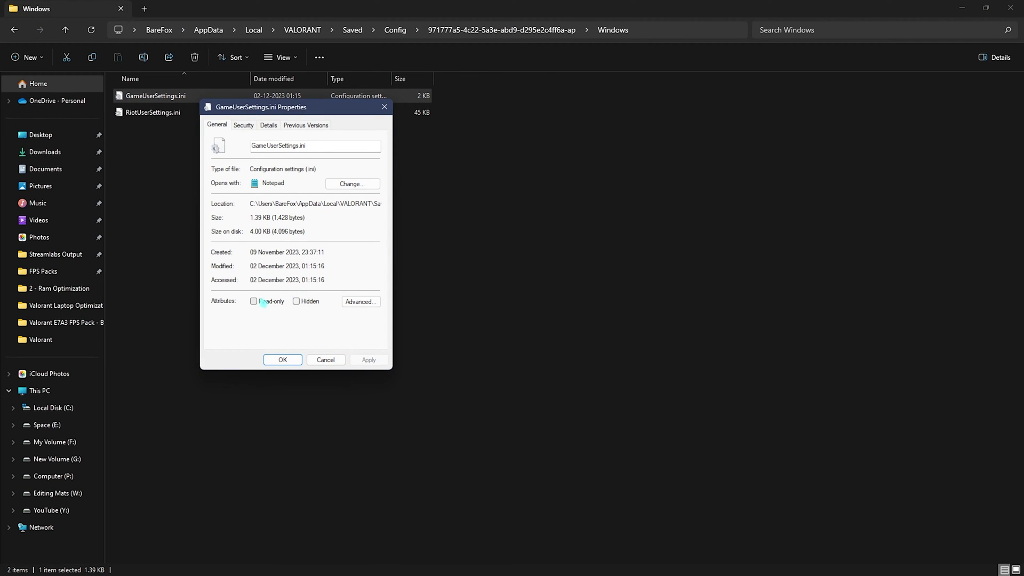
left_click(265, 302)
left_click(376, 360)
left_click(384, 107)
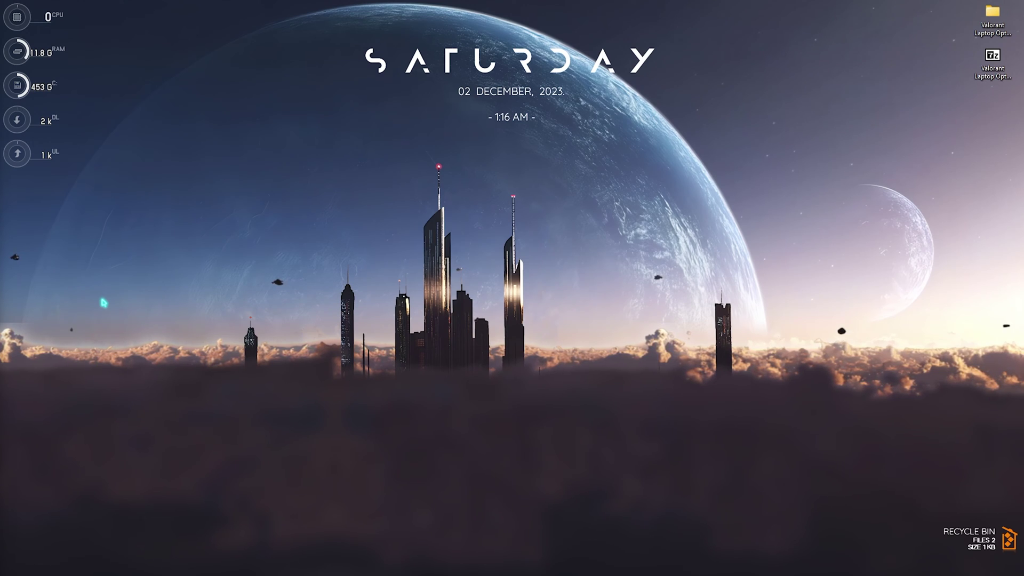
Launch the Local Group Policy Editor from a 'local group' search, maximized with a wider tree pane
key("super")
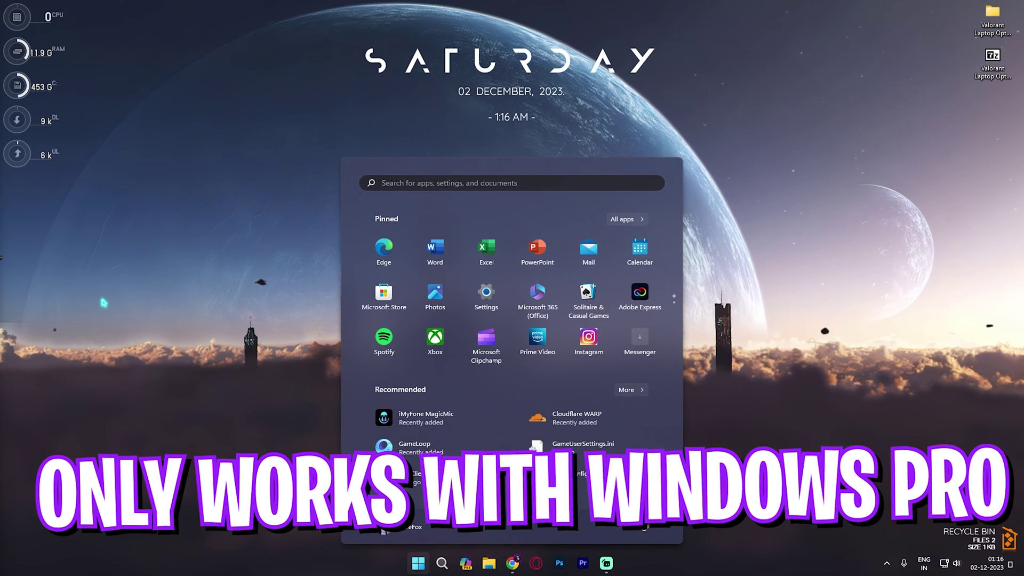
type("local")
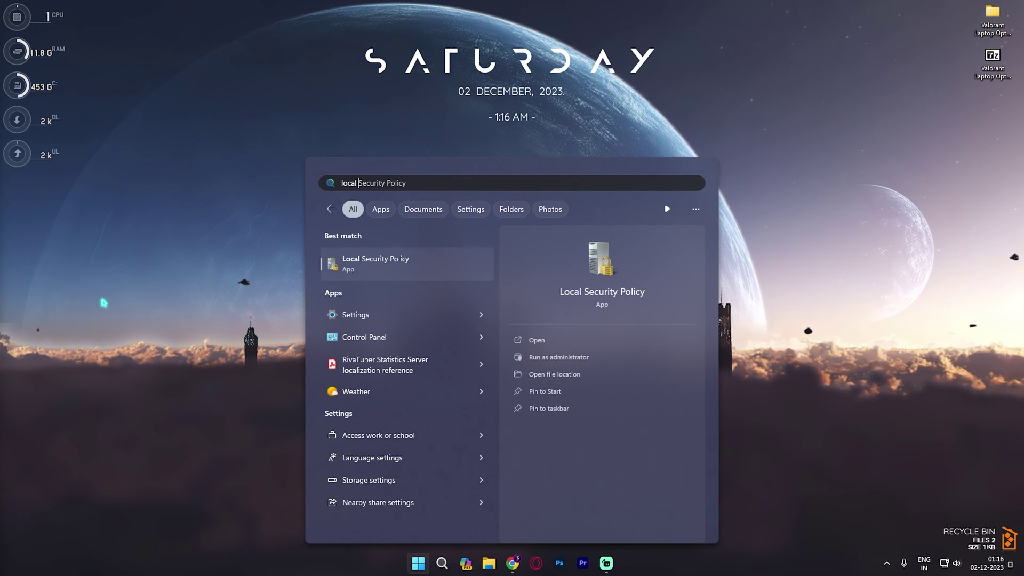
type(" group")
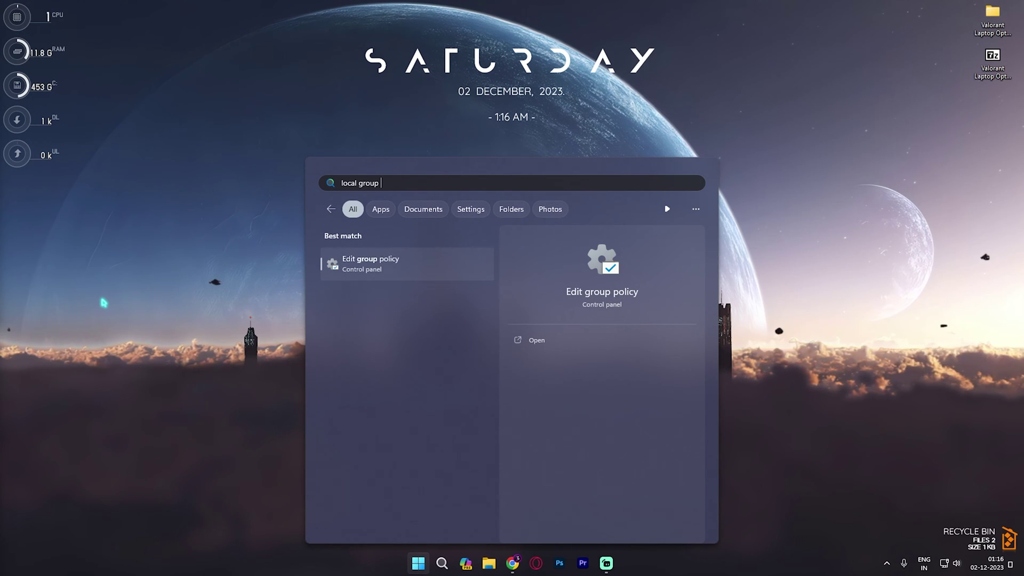
key("Return")
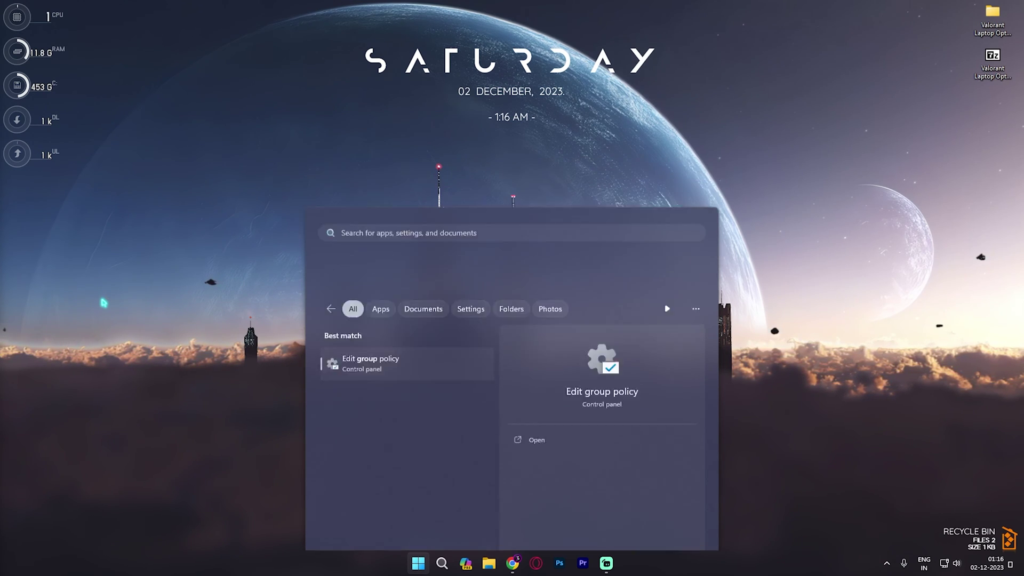
key("super+Up")
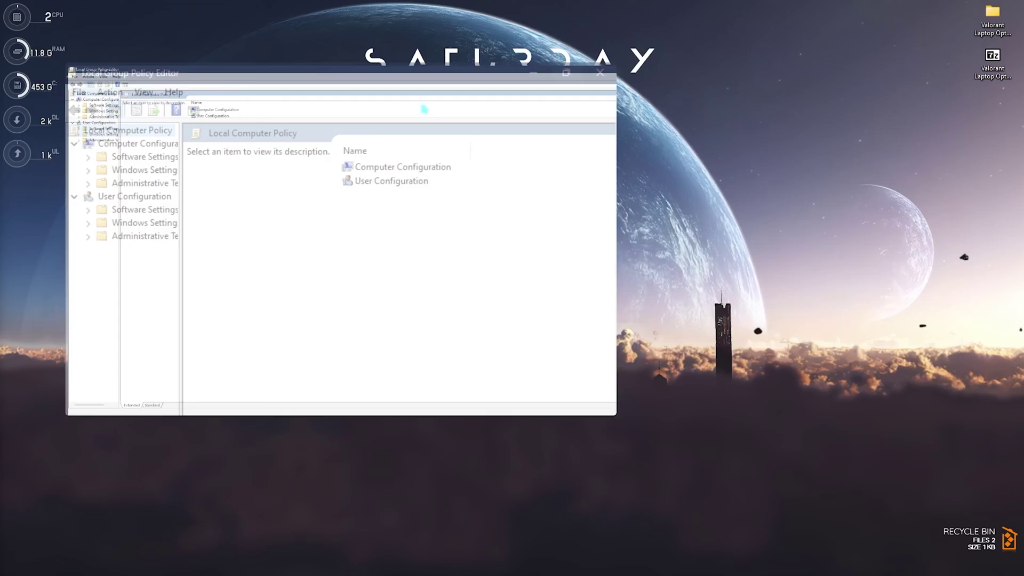
left_click_drag(83, 138, 179, 145)
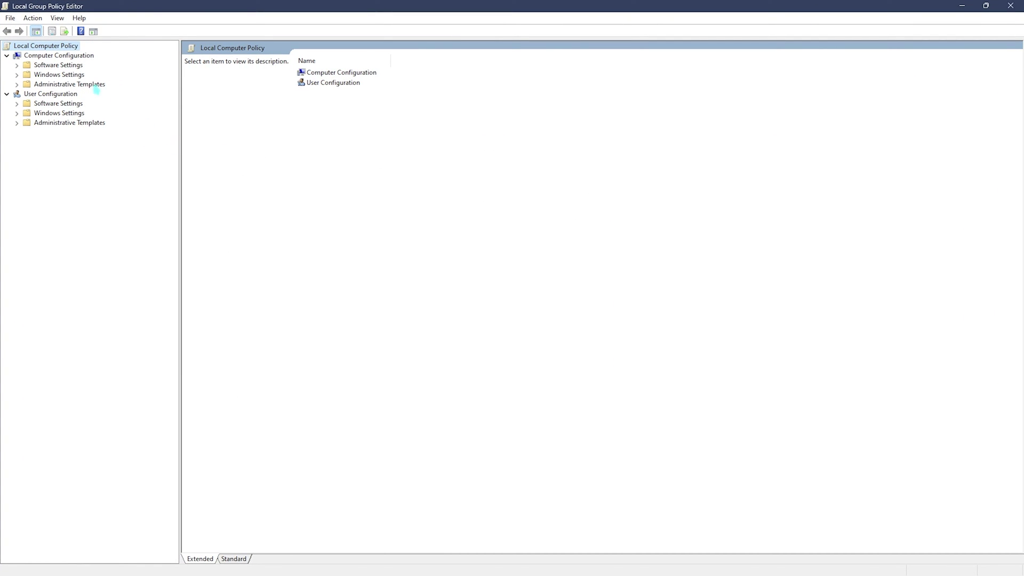
Browse to Computer Configuration > Administrative Templates > Windows Components > App Privacy and select the background-apps policy
left_click(46, 56)
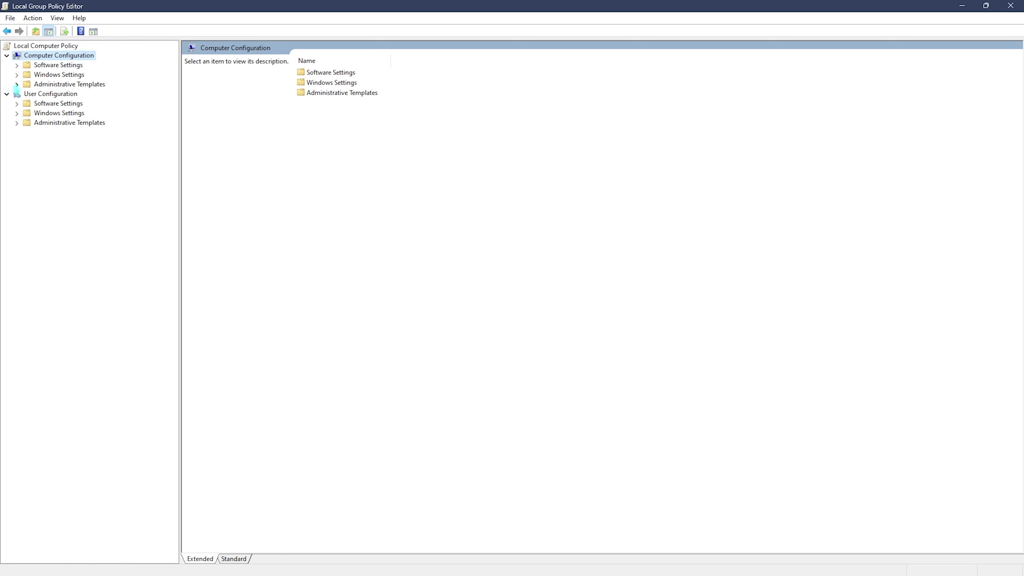
left_click(17, 85)
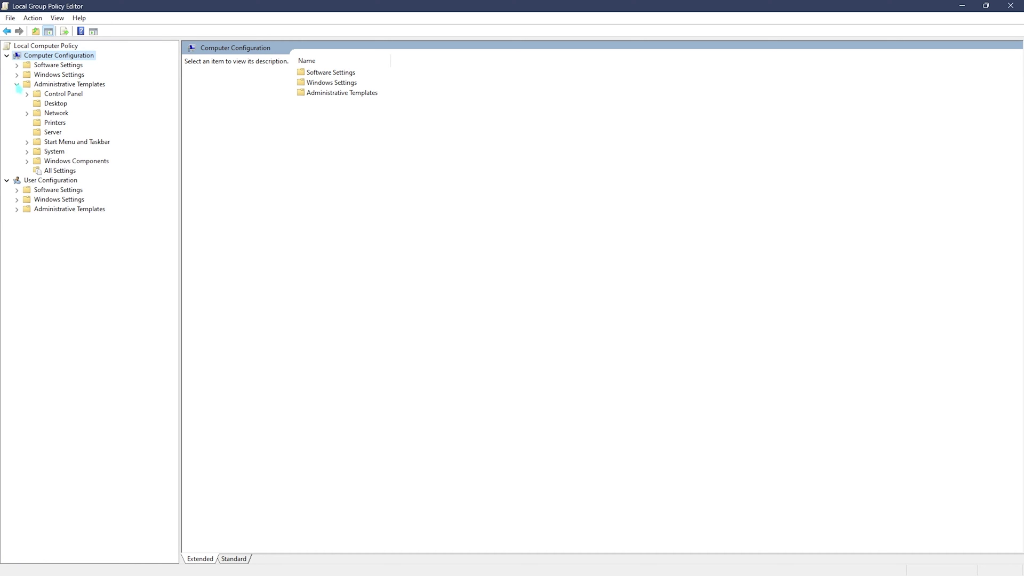
left_click(27, 161)
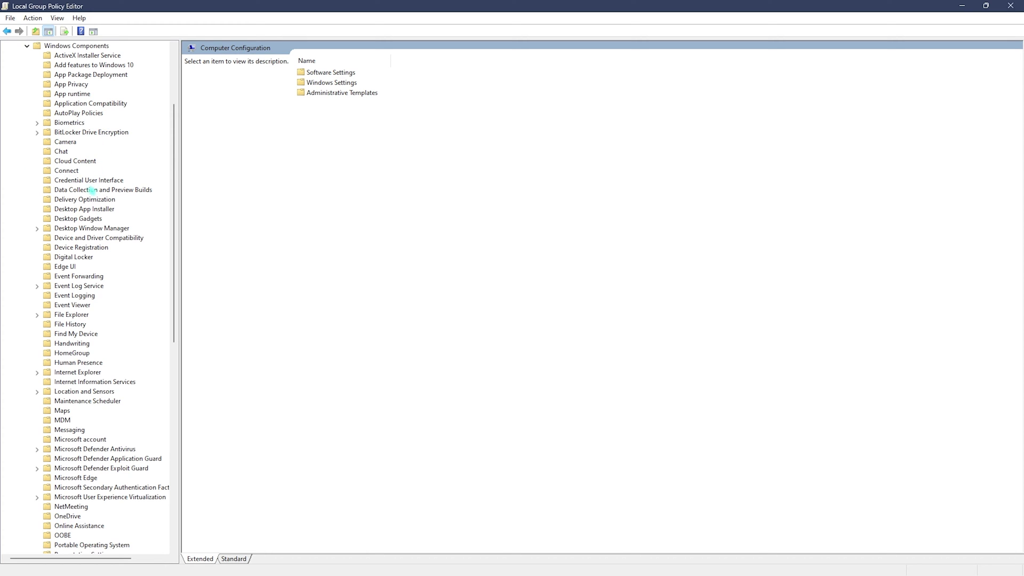
left_click(70, 86)
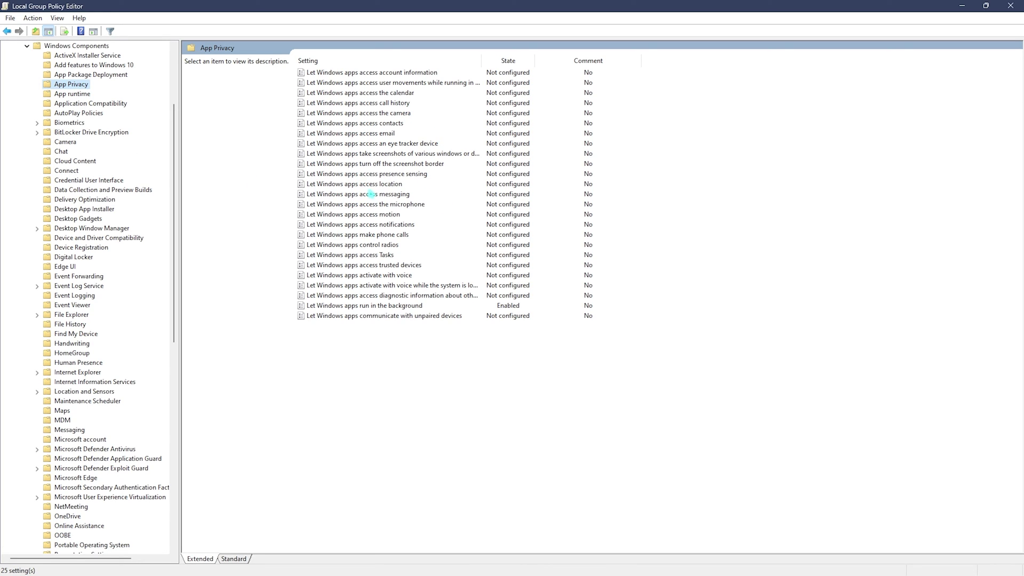
left_click(333, 306)
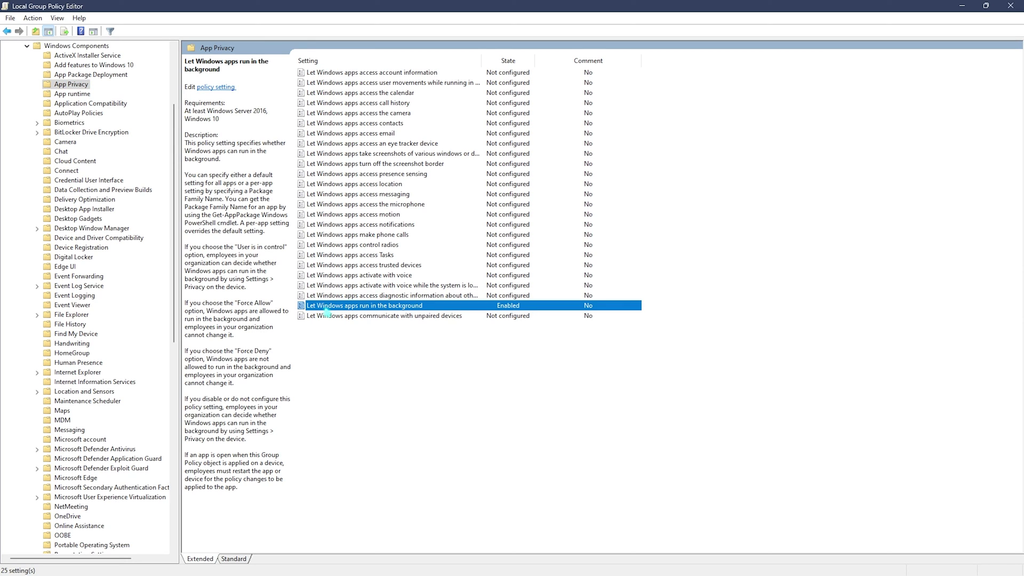
Enable 'Let Windows apps run in the background' with Force Deny as the default for all apps
double_click(327, 306)
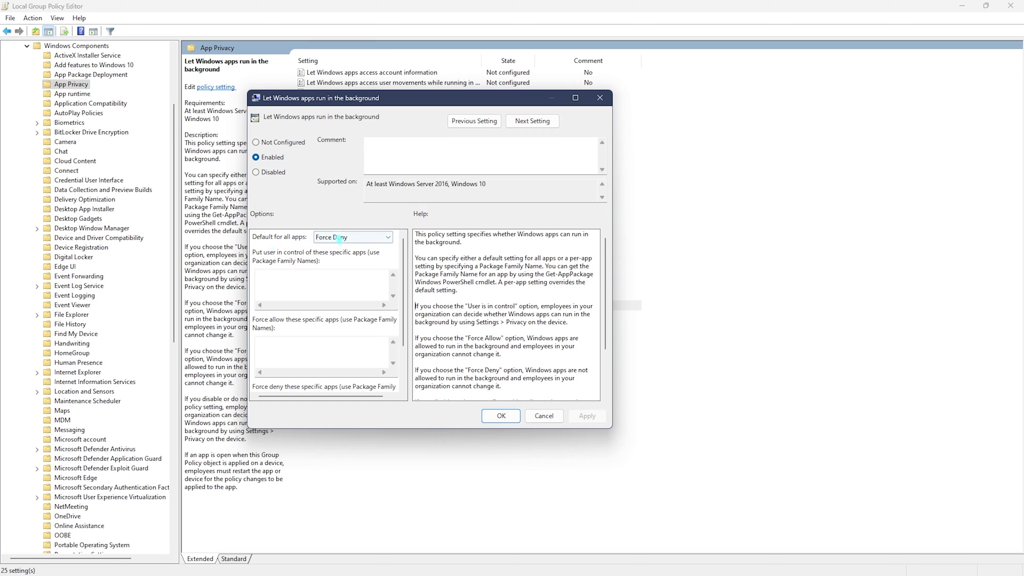
left_click(341, 238)
left_click(339, 266)
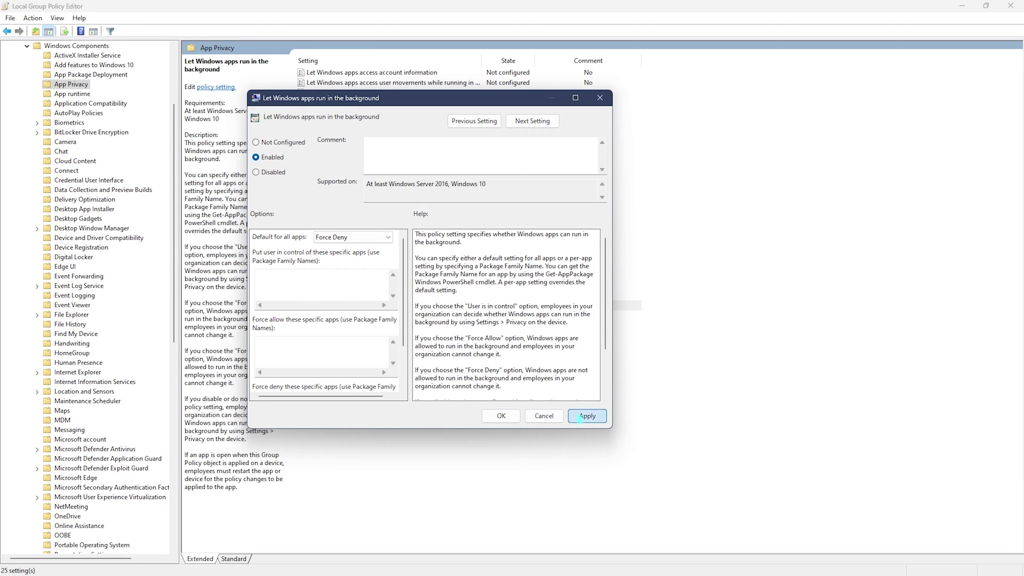
left_click(587, 415)
left_click(600, 98)
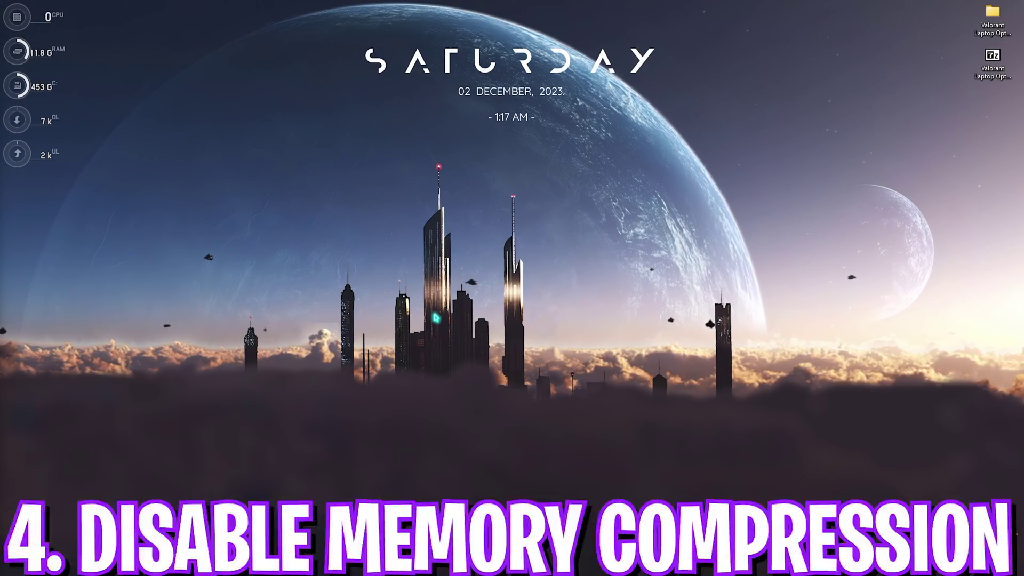
Run Get-MMAgent in an administrator PowerShell 7 and confirm MemoryCompression is False
key("super")
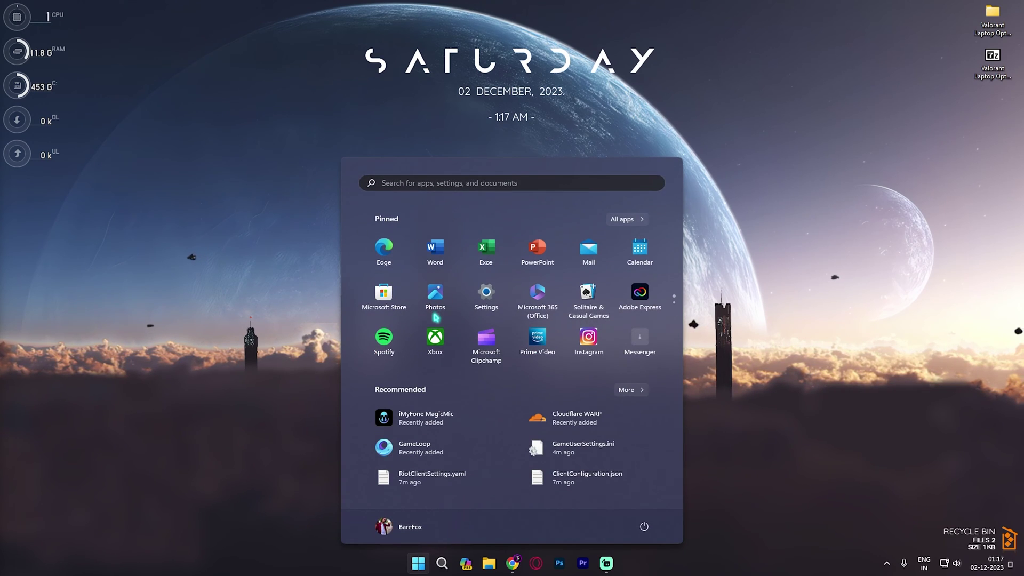
type("power")
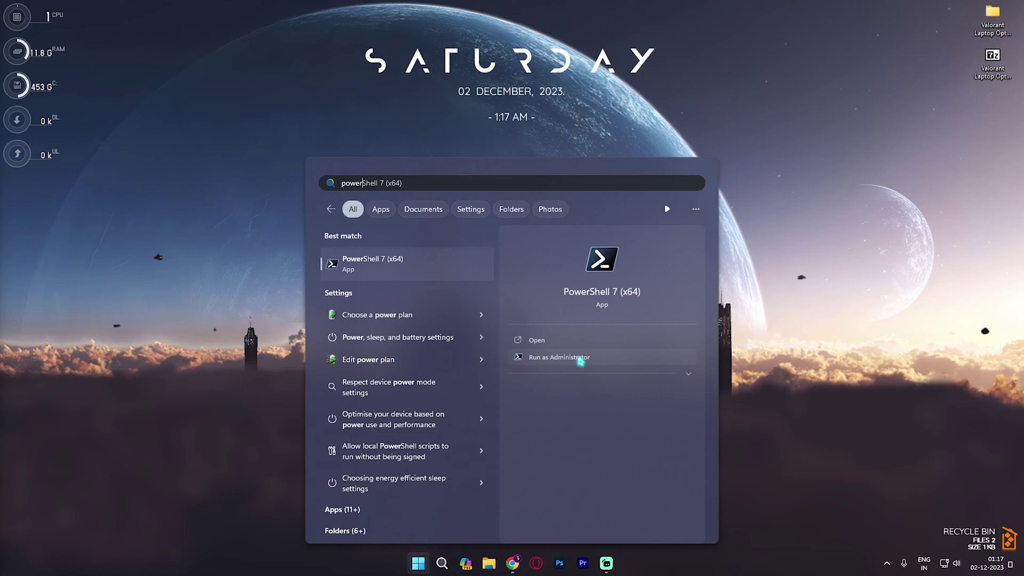
left_click(580, 358)
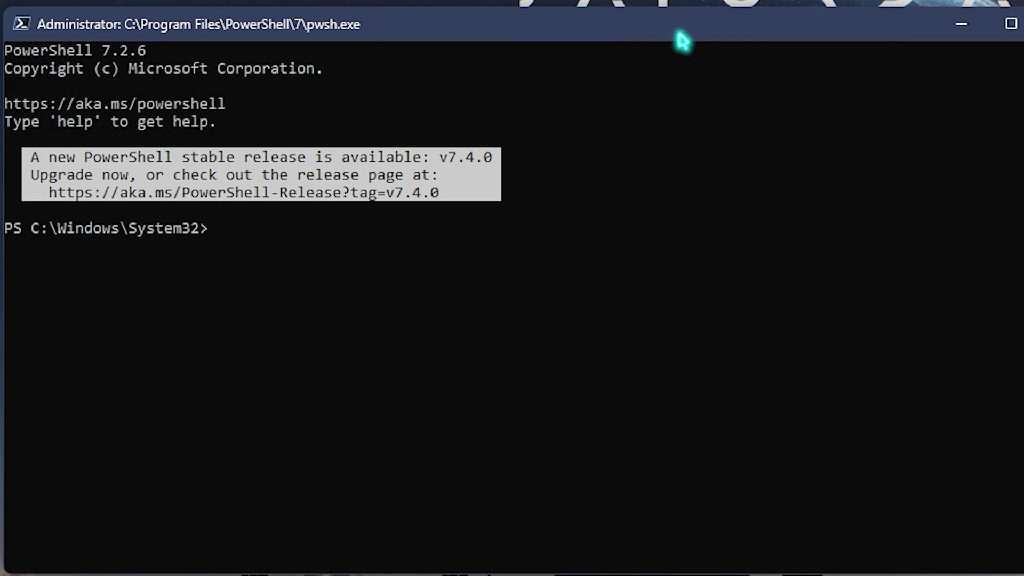
type("Get-MM")
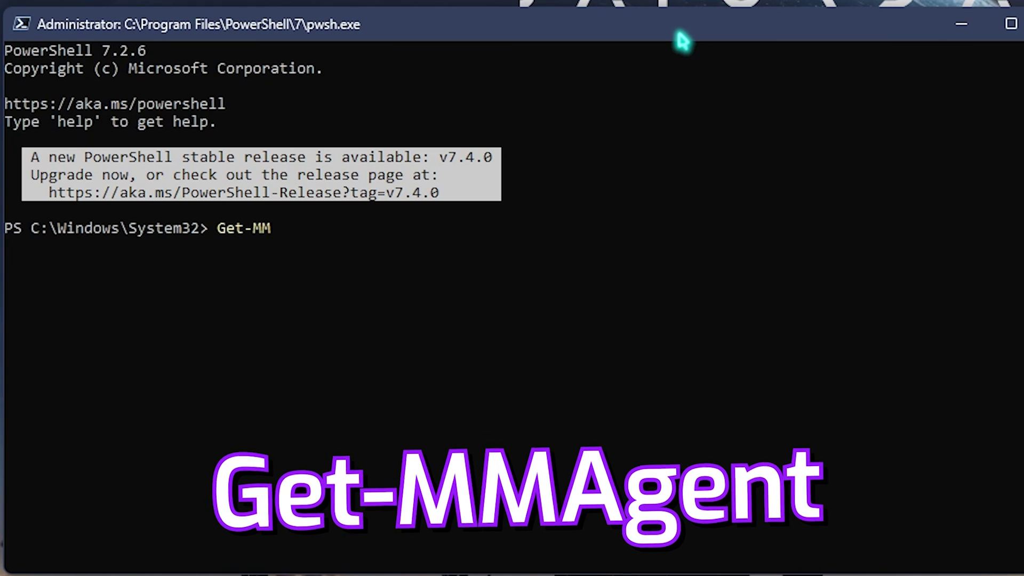
type("Agent")
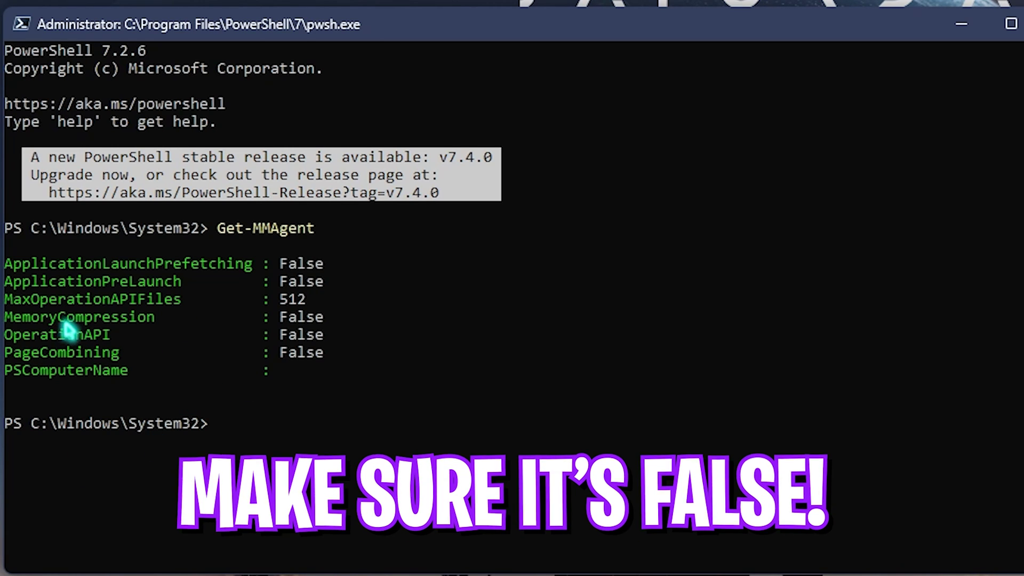
left_click_drag(27, 323, 151, 326)
double_click(299, 320)
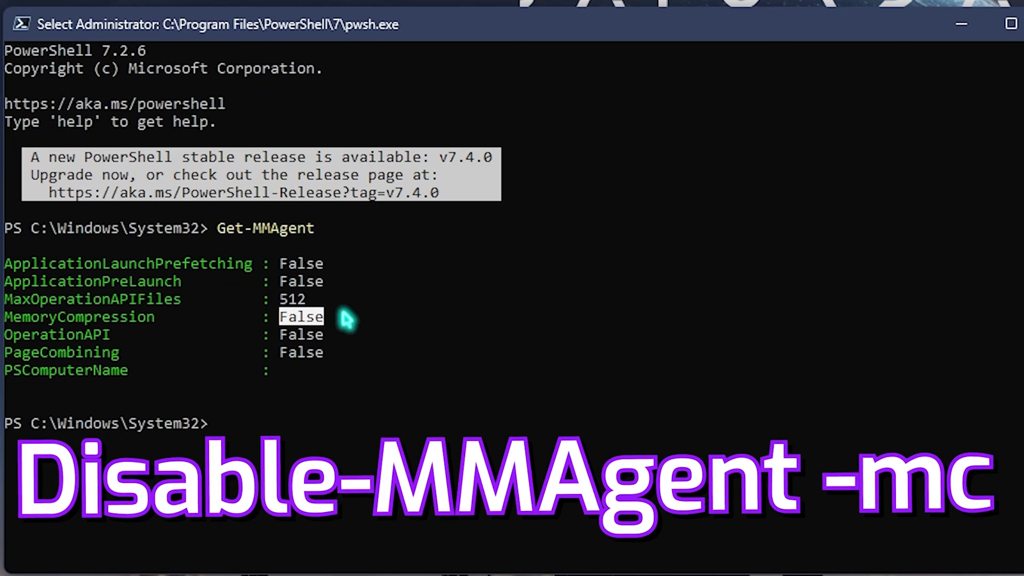
Type Disable-MMAgent -mc at the prompt and edit it into Enable-MMAgent -mc
type("Disable")
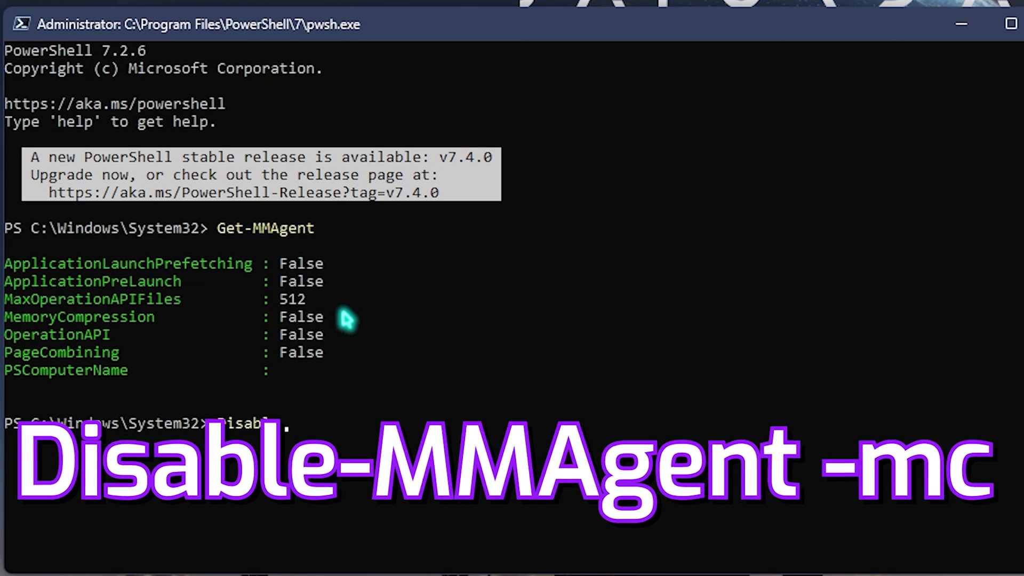
type("-MMAgen")
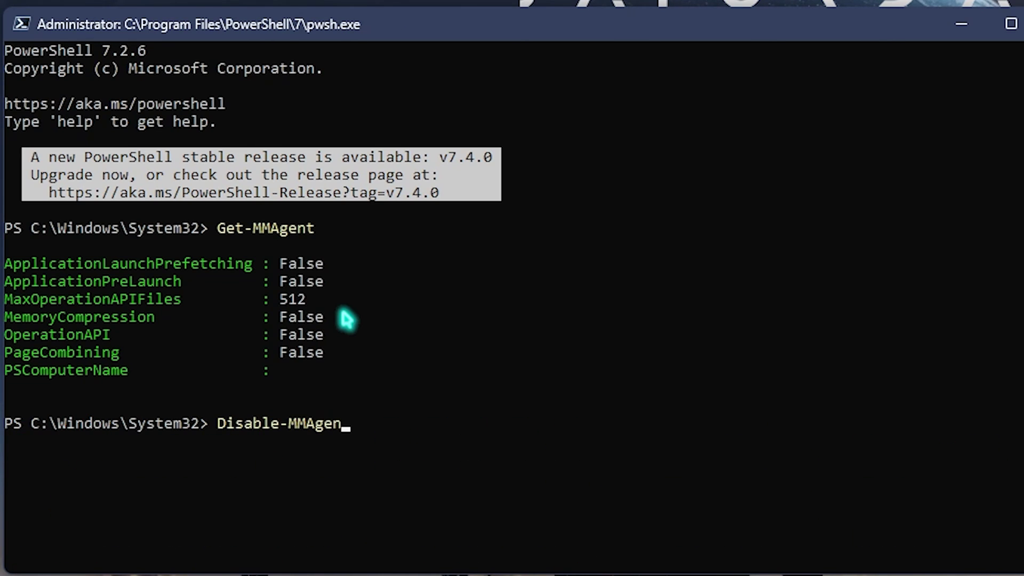
type("t -mc")
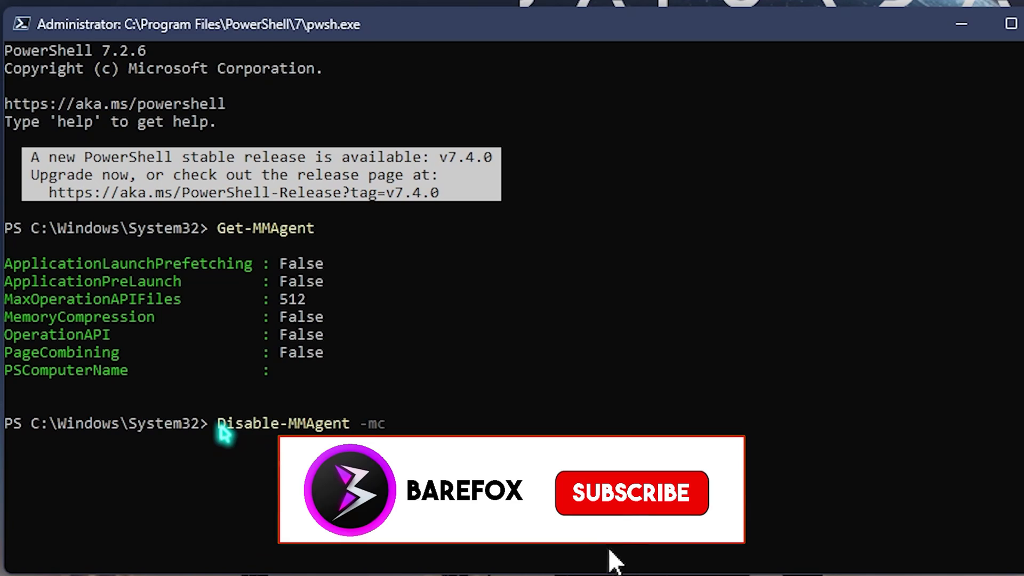
left_click_drag(218, 424, 355, 426)
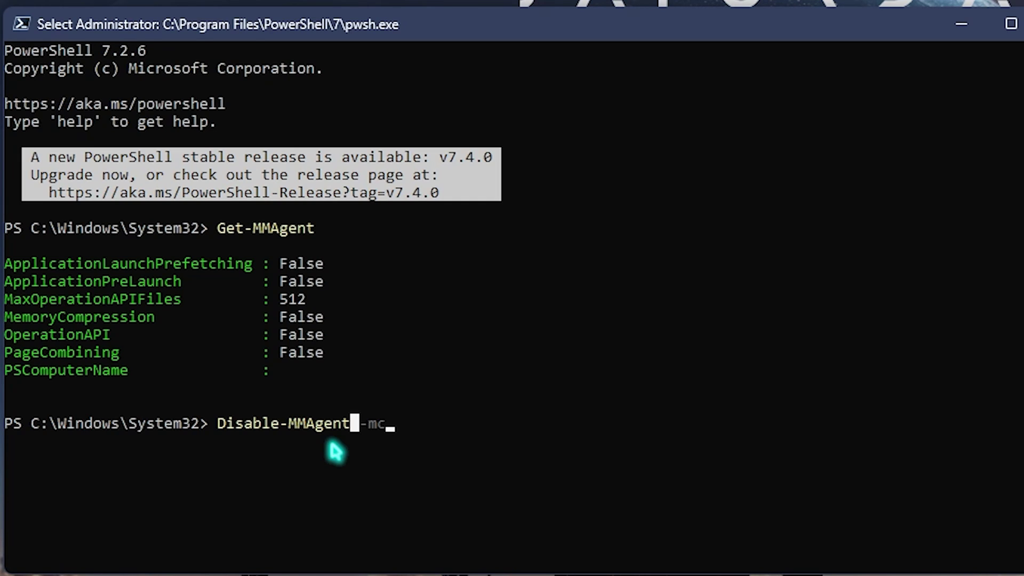
double_click(262, 425)
left_click(259, 425)
left_click(283, 426)
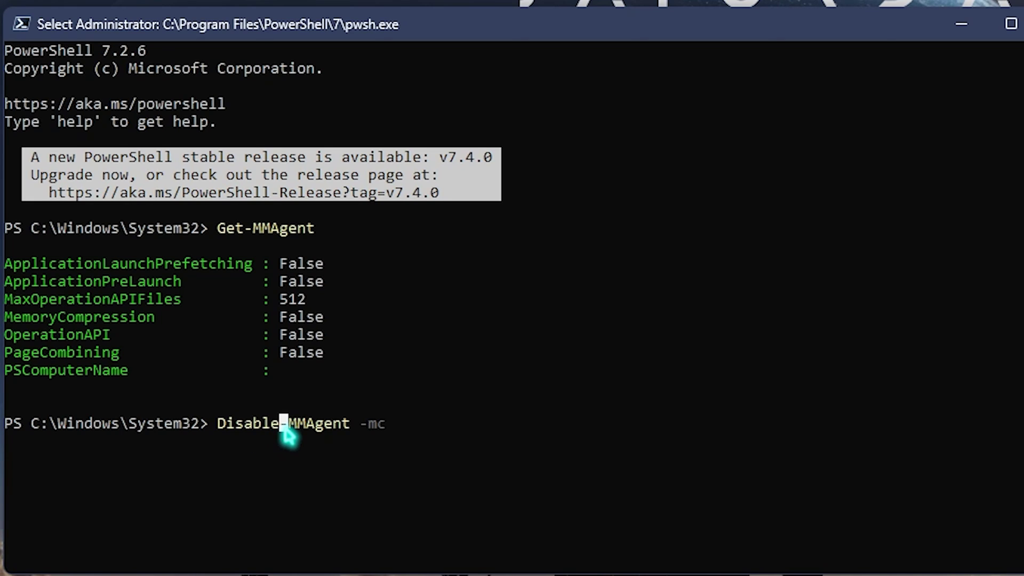
key("Escape")
key("Left")
key("Left")
key("Left")
key("Left")
key("Left")
key("Left")
key("Left")
key("Left")
key("BackSpace")
key("BackSpace")
key("BackSpace")
key("BackSpace")
key("BackSpace")
key("BackSpace")
key("BackSpace")
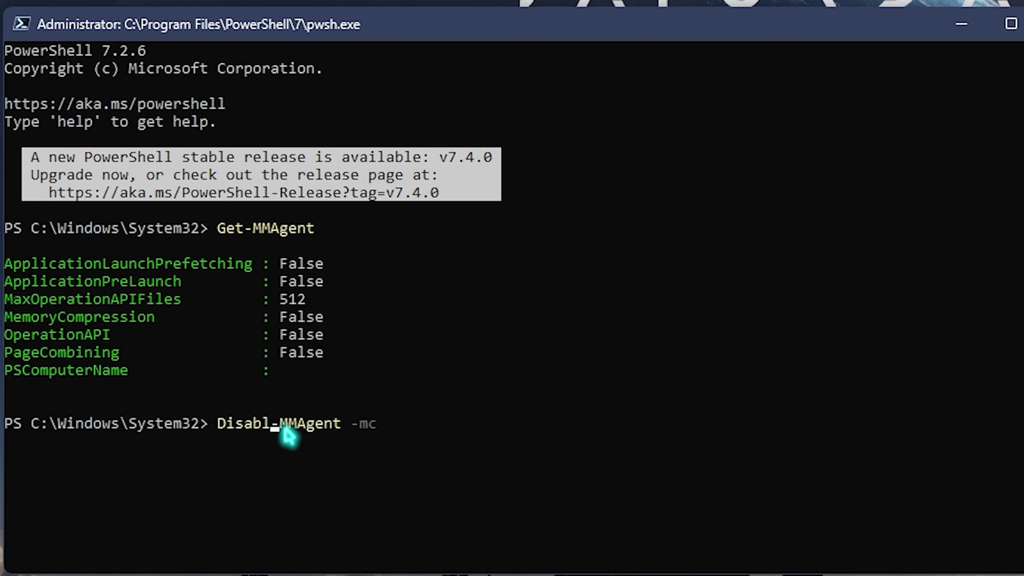
type("Enable")
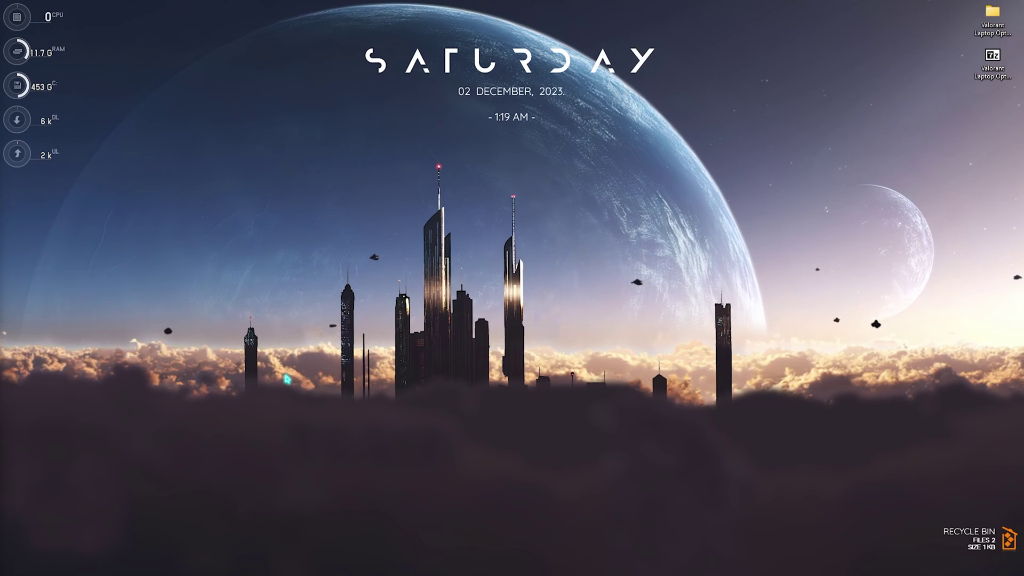
Open System Protection, select Local Disk (C:) and start a restore point described as 'valorant'
key("super")
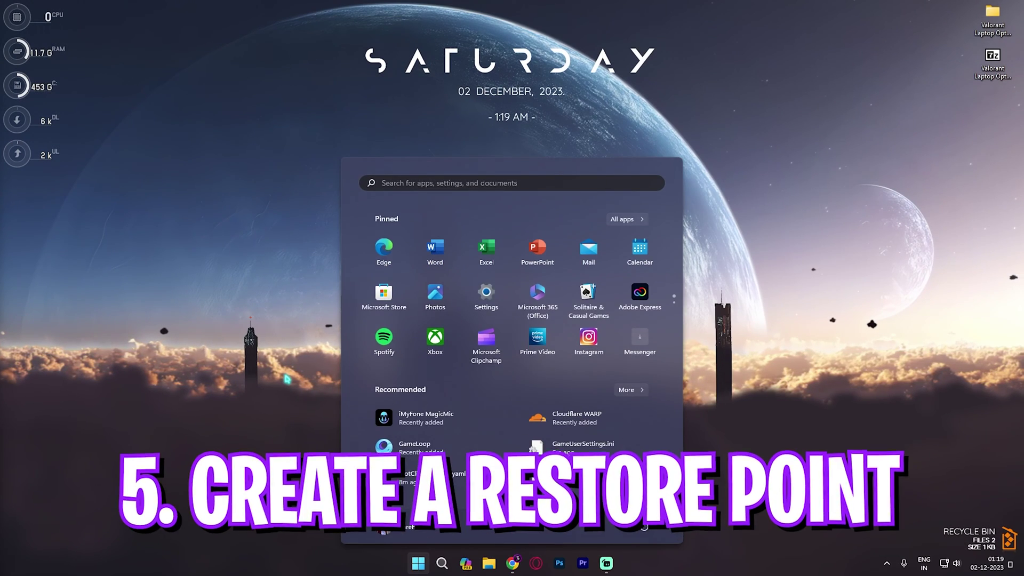
type("create a restore point")
key("Return")
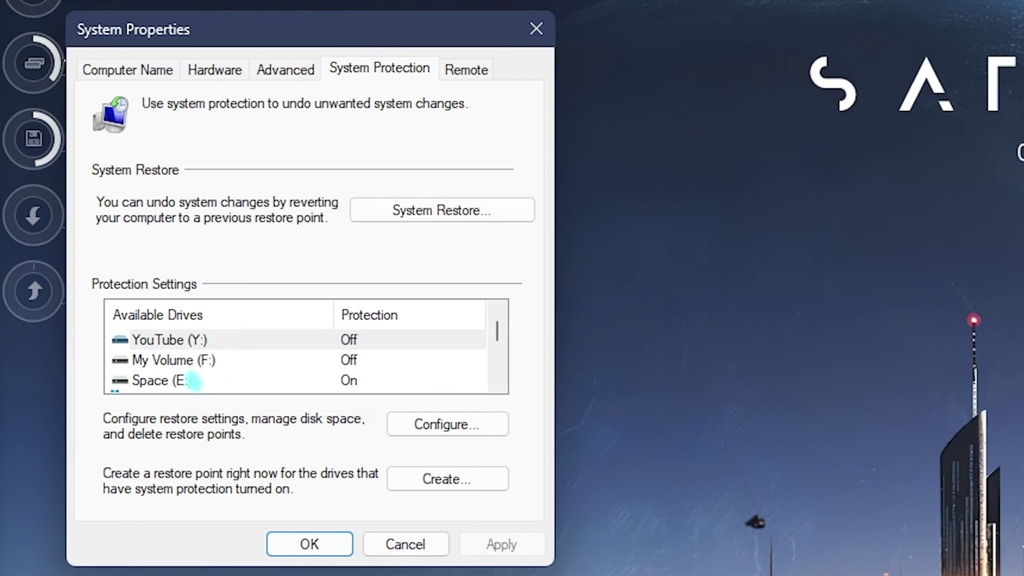
scroll(85, 190, "down", 1)
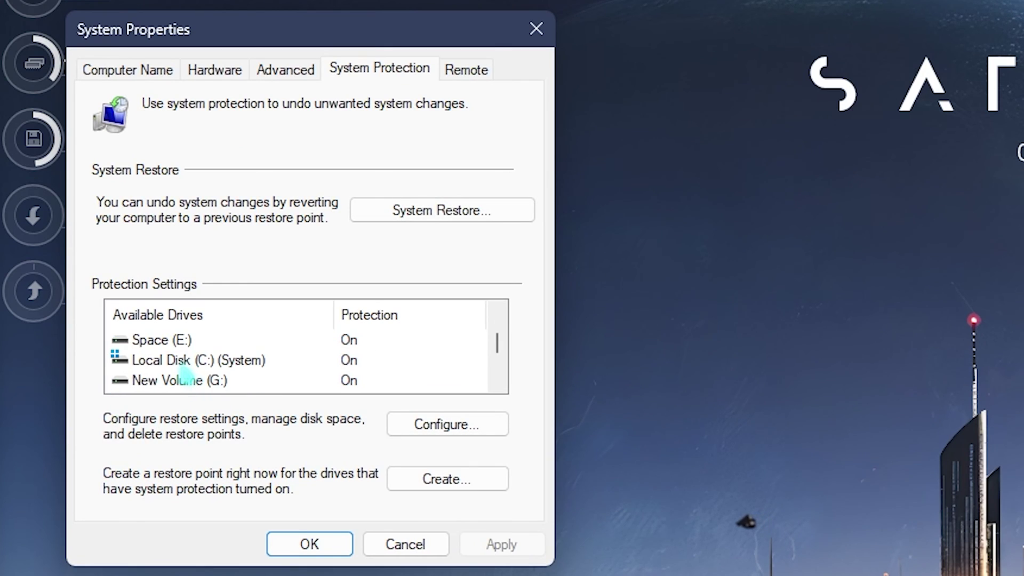
left_click(183, 363)
left_click(394, 478)
type("v")
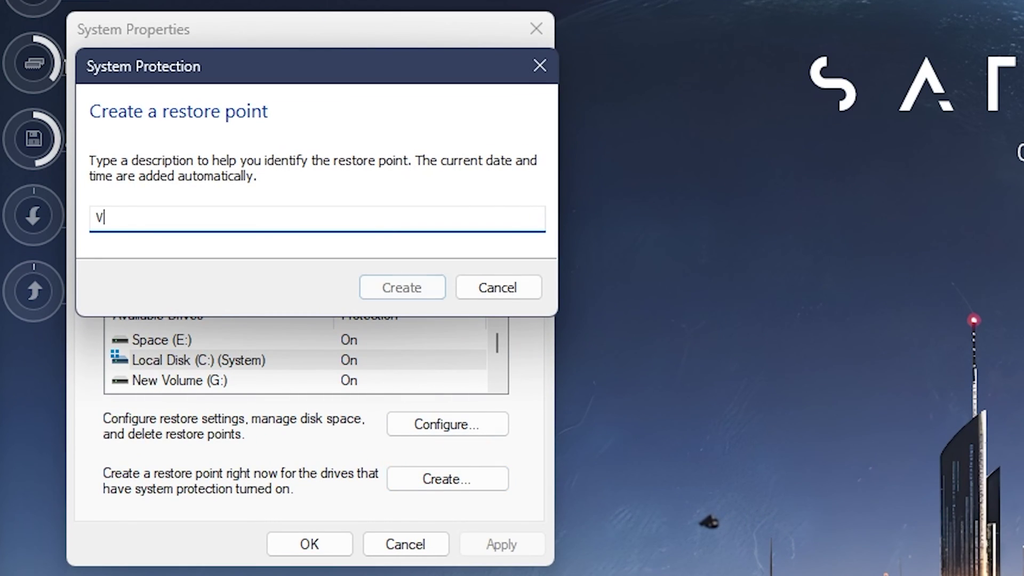
type("alorant")
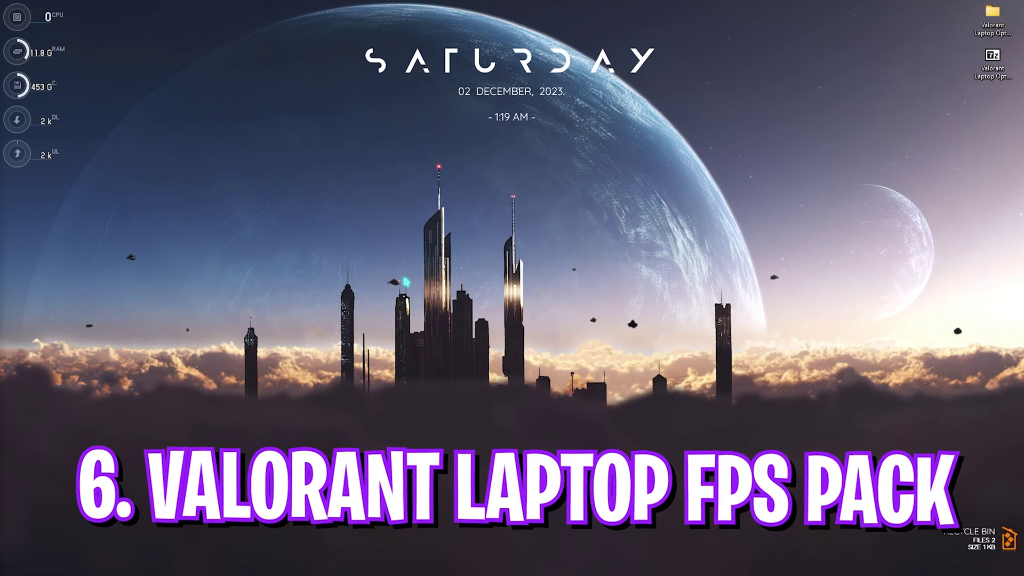
Open the Valorant Laptop Optimization Guide folder from the desktop and its 1- CPU Priority subfolder
left_click_drag(916, 124, 1006, 32)
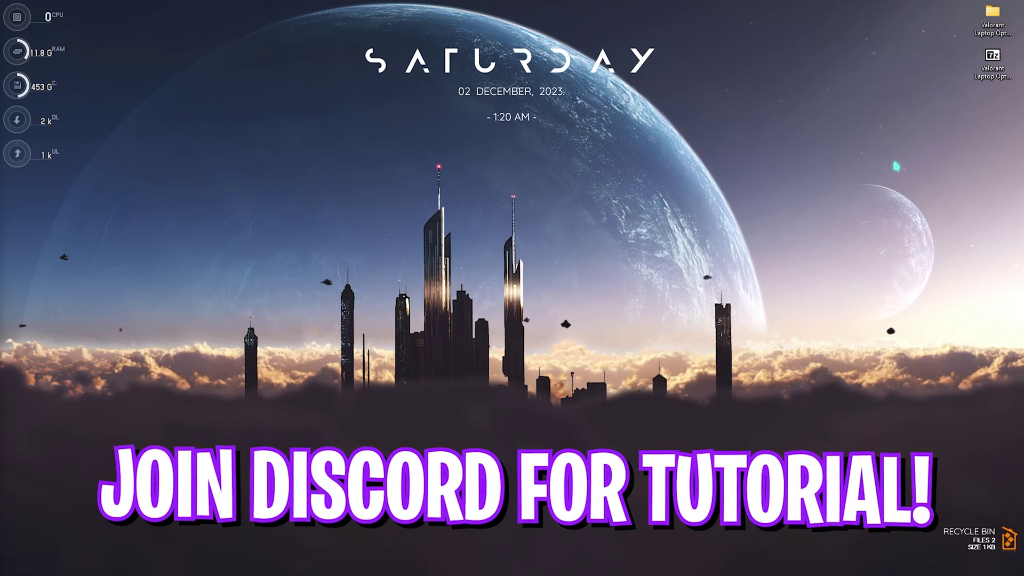
double_click(993, 19)
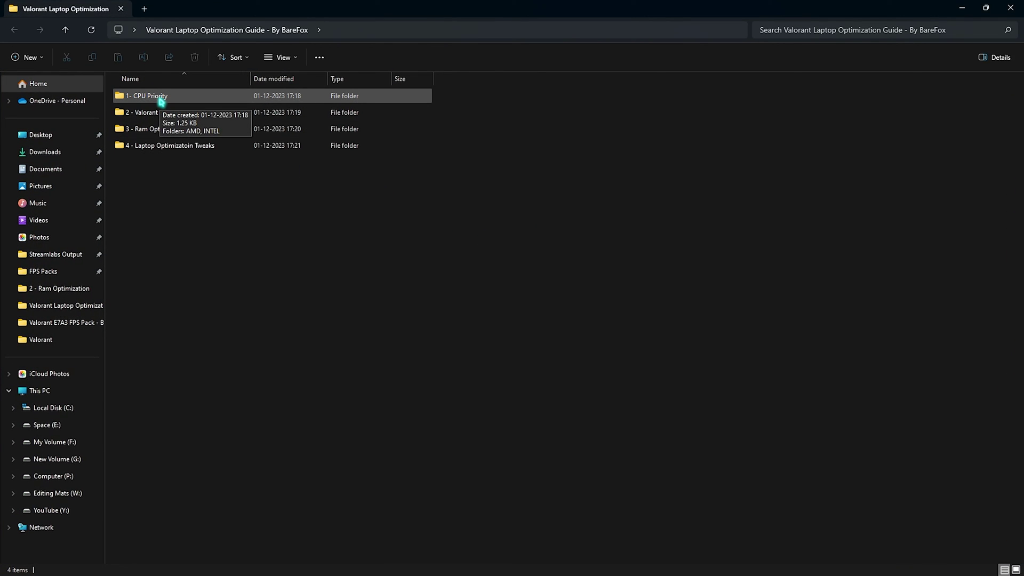
double_click(161, 101)
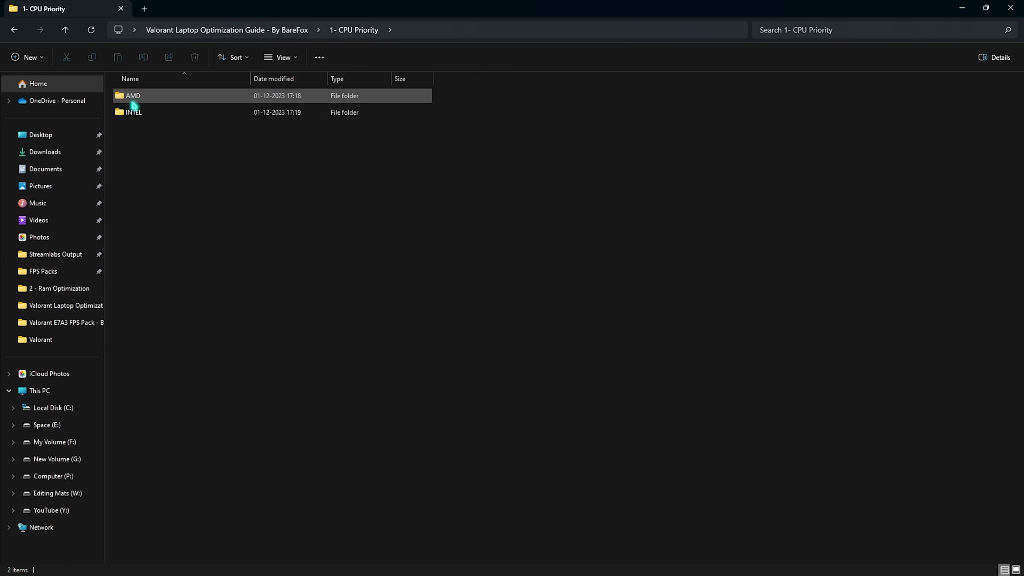
left_click_drag(151, 157, 134, 96)
left_click(190, 214)
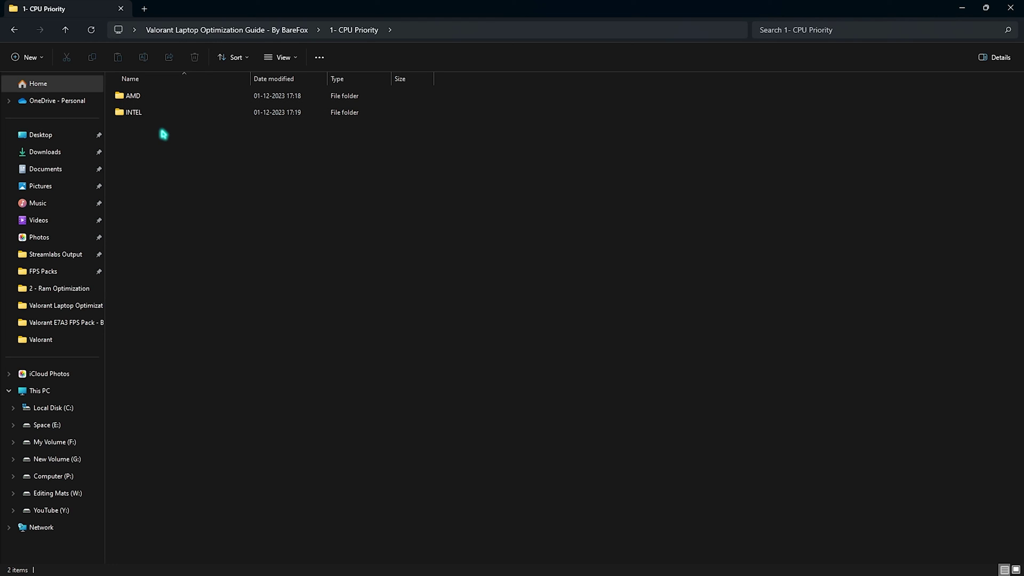
Look inside the INTEL folder, then go back and open the AMD folder
left_click(148, 98)
left_click(153, 154)
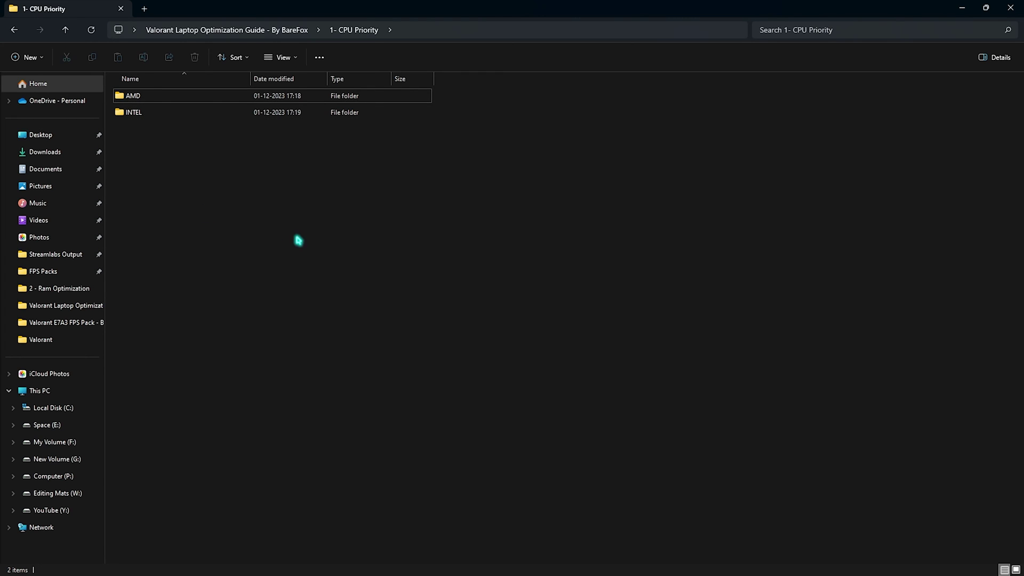
double_click(177, 116)
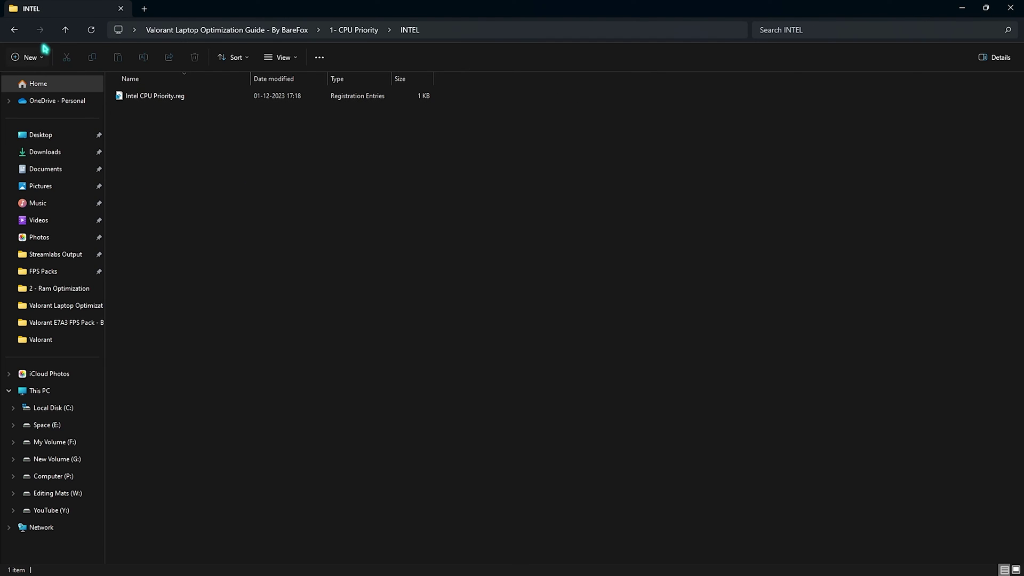
left_click(16, 31)
double_click(169, 99)
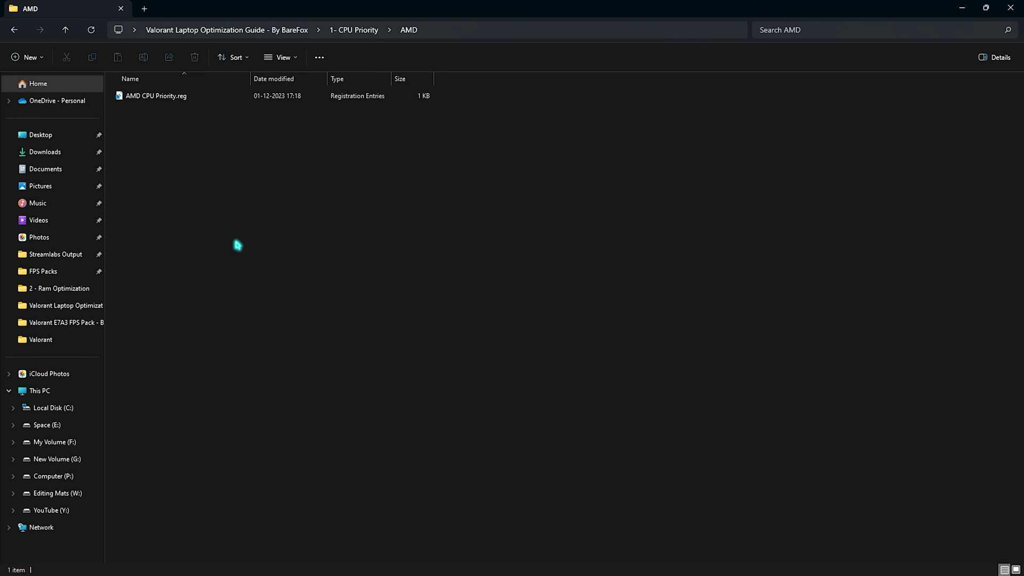
Open the 2 - Valorant Laptop Priority folder and launch System Information via a 'sys' search
left_click(252, 30)
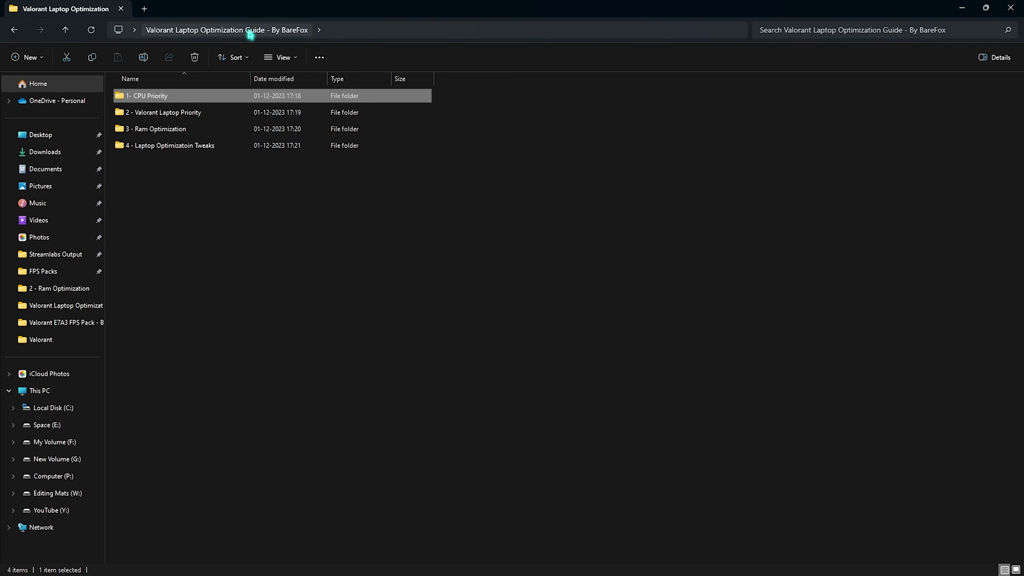
double_click(166, 119)
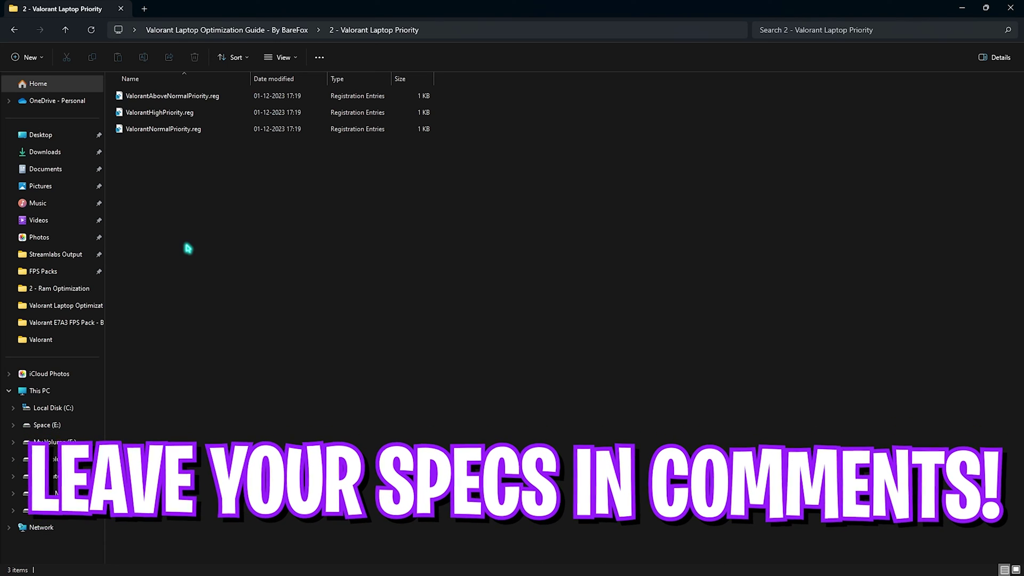
key("super")
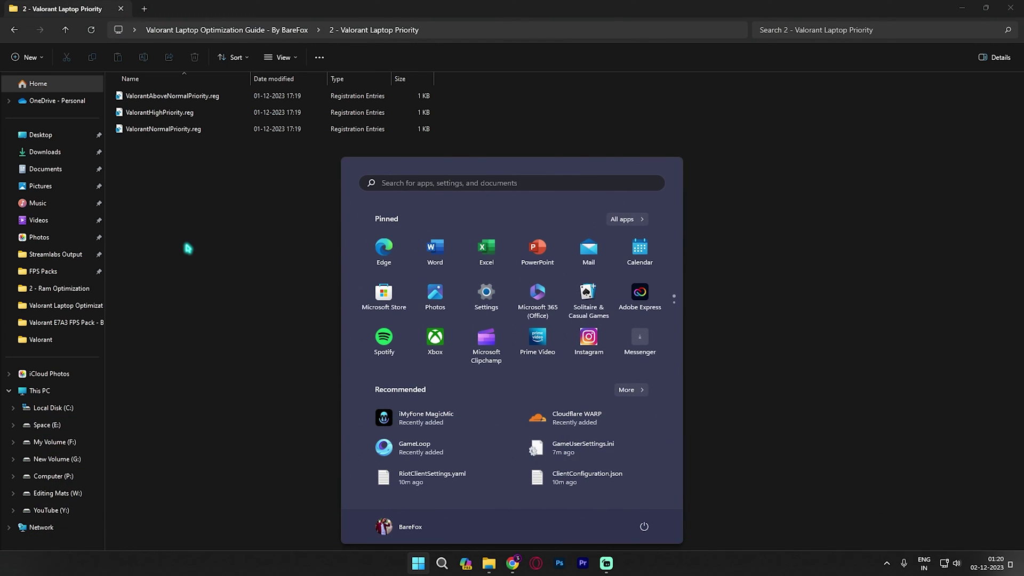
type("sys")
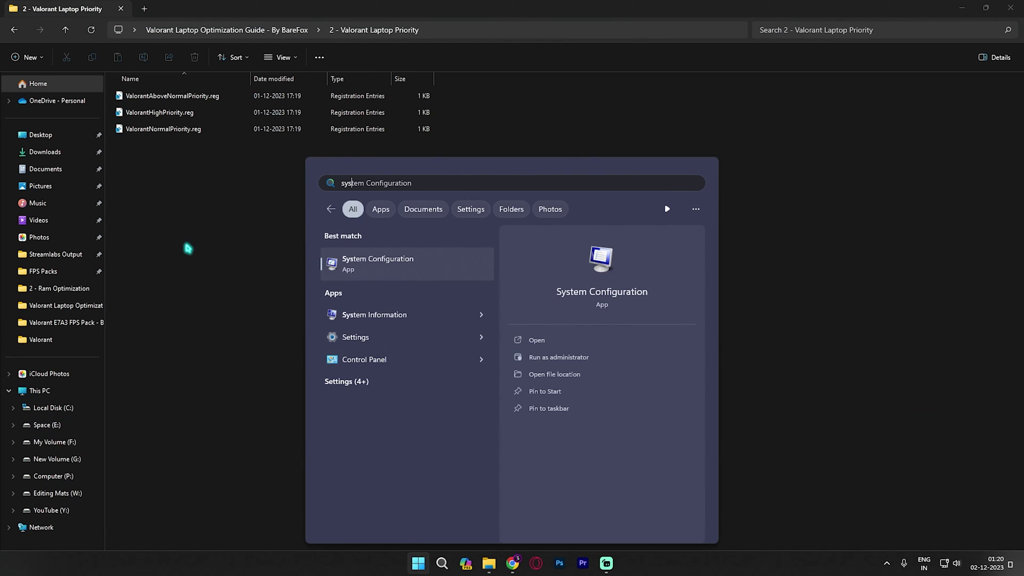
key("Down")
key("Return")
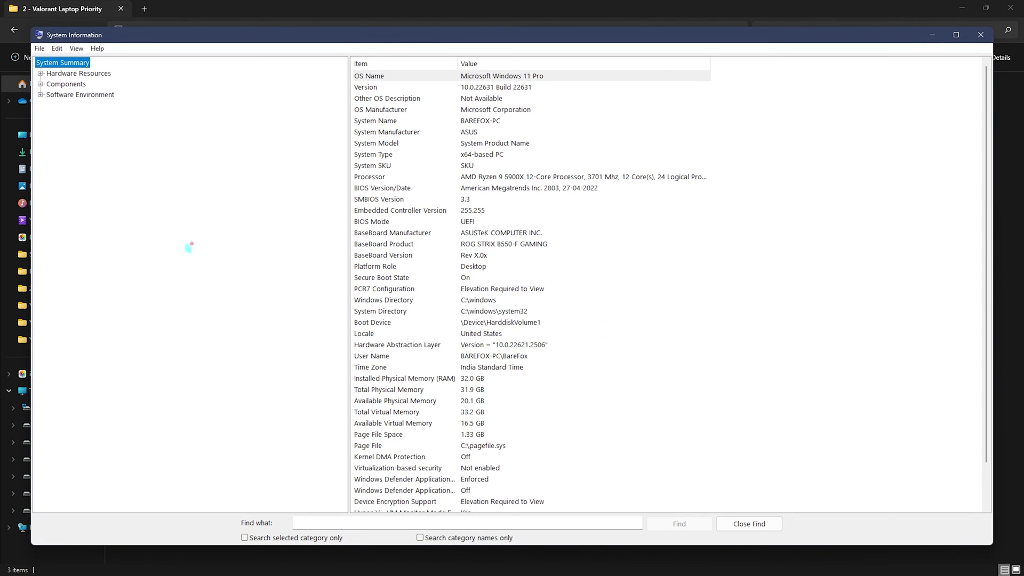
Check the Ryzen 9 5900X processor and 32.0 GB RAM, then review the three priority .reg files
left_click(384, 177)
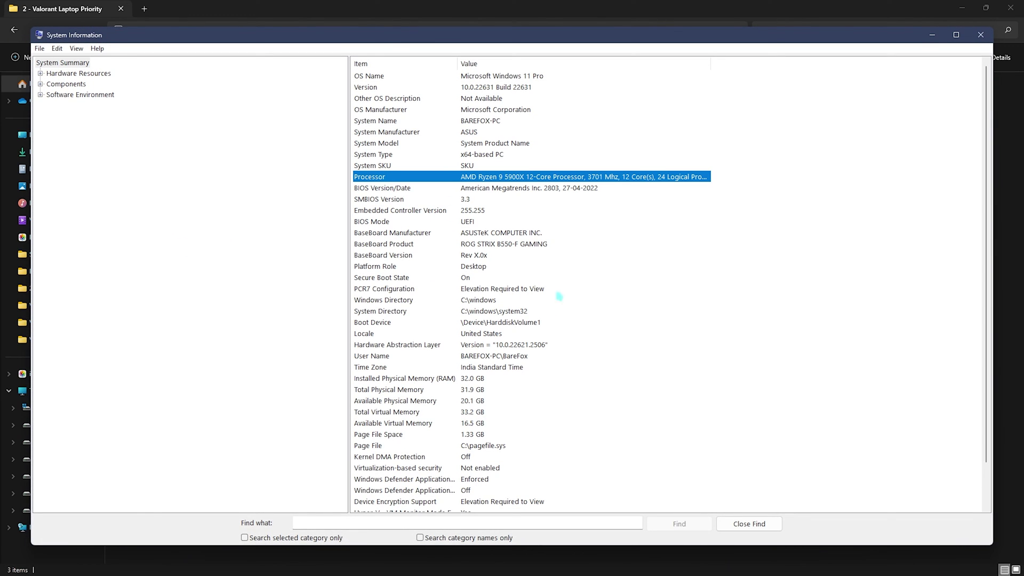
left_click(452, 379)
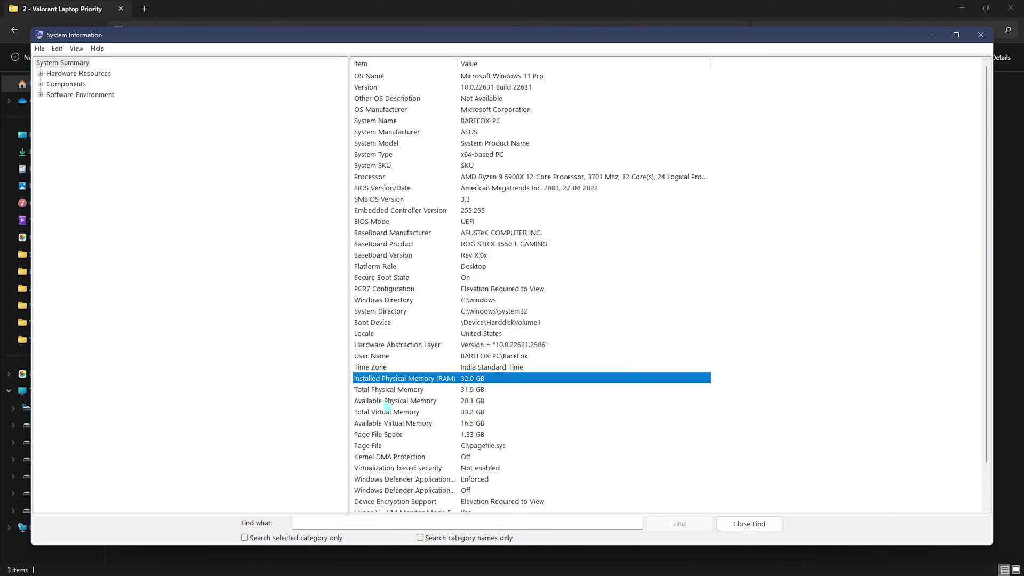
left_click(981, 34)
left_click_drag(199, 267, 185, 217)
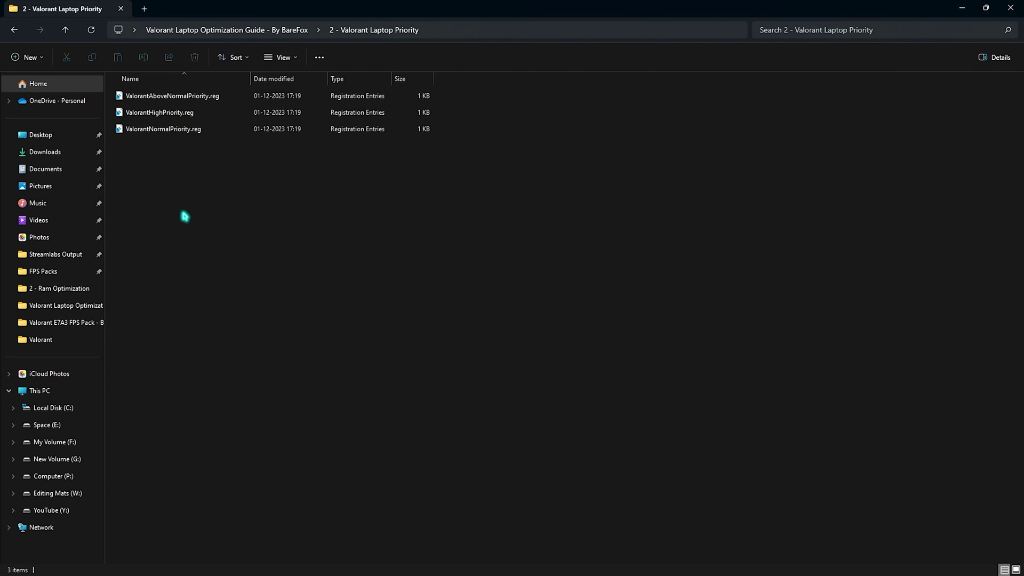
Open 3 - Ram Optimization, pick out 32GB Ram.reg and Reset to Default.reg, then go back
key("alt+Left")
double_click(178, 130)
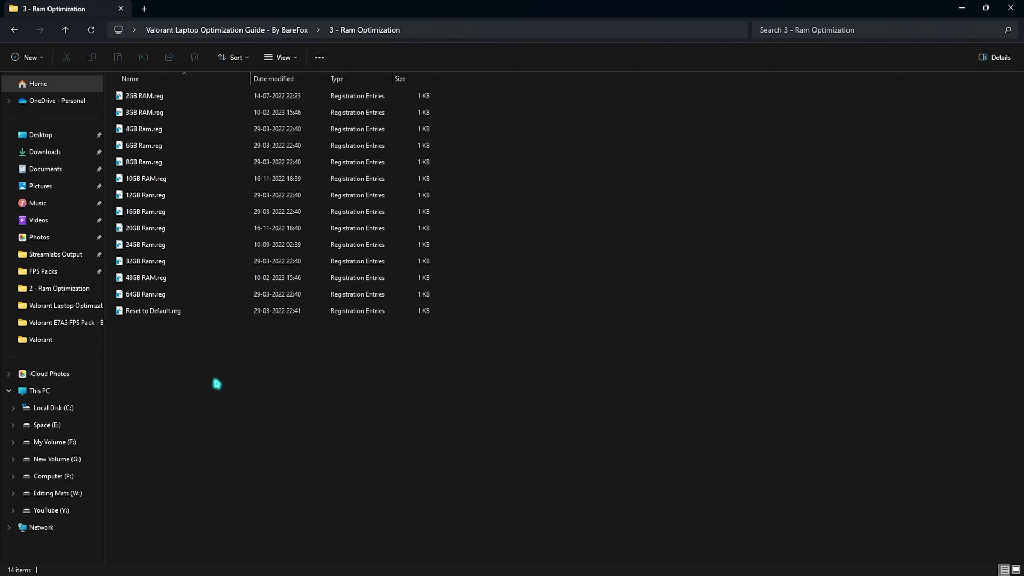
left_click(147, 259)
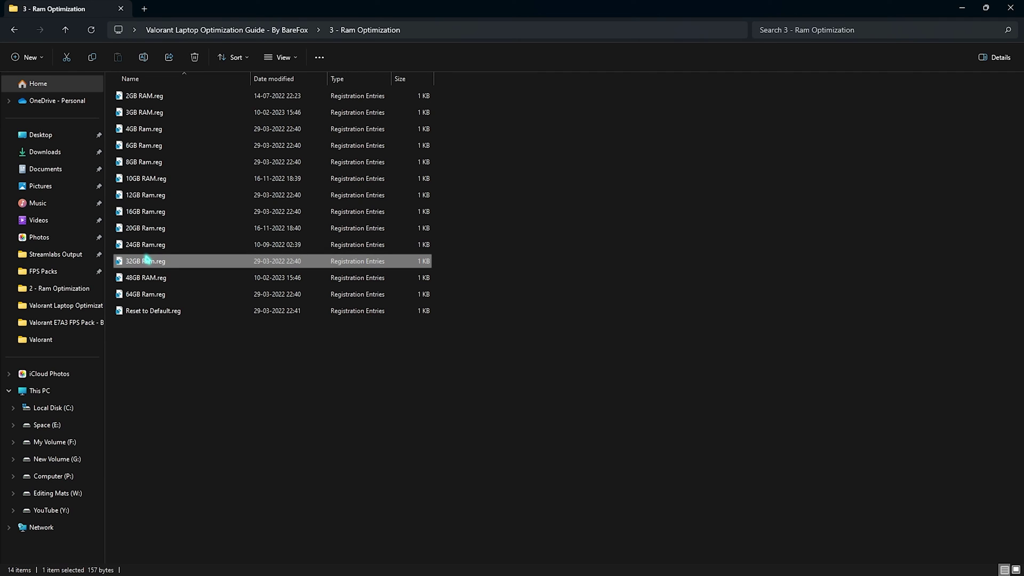
left_click_drag(369, 416, 171, 100)
left_click(467, 426)
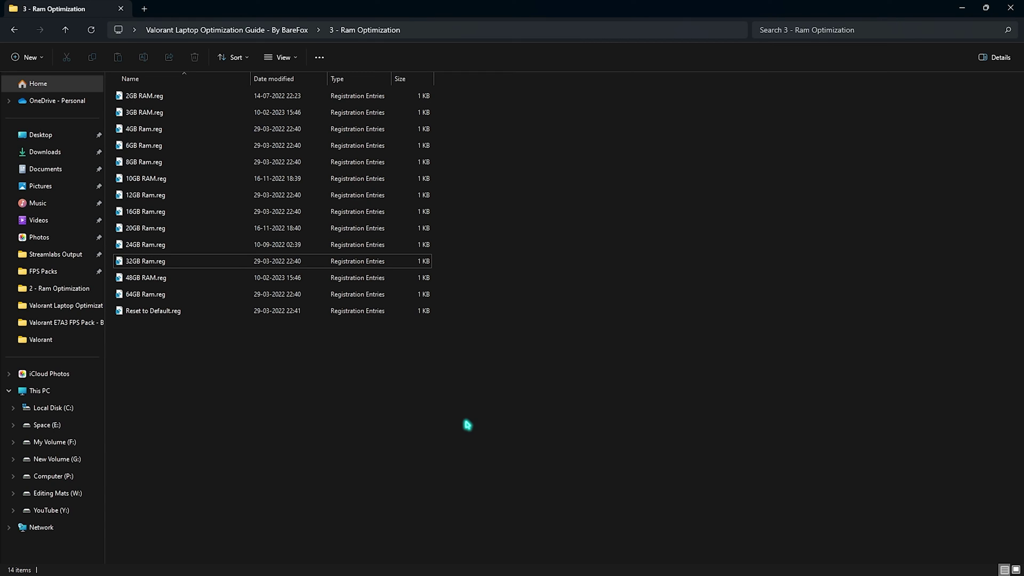
left_click(142, 315)
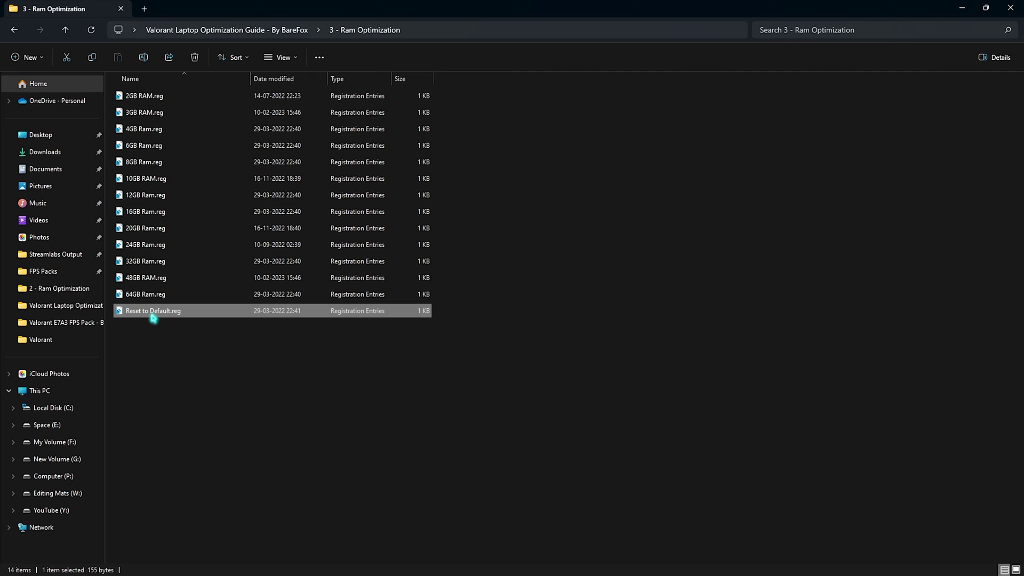
key("BackSpace")
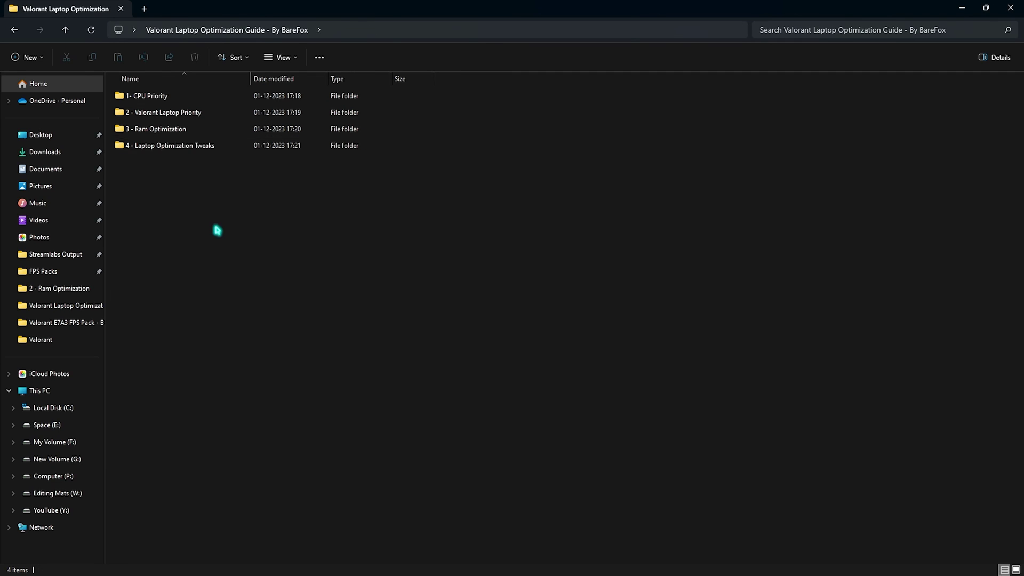
Review the five tweak .reg files and the four Revert Registries files, then return to the tweaks folder
double_click(173, 155)
left_click_drag(181, 331, 152, 112)
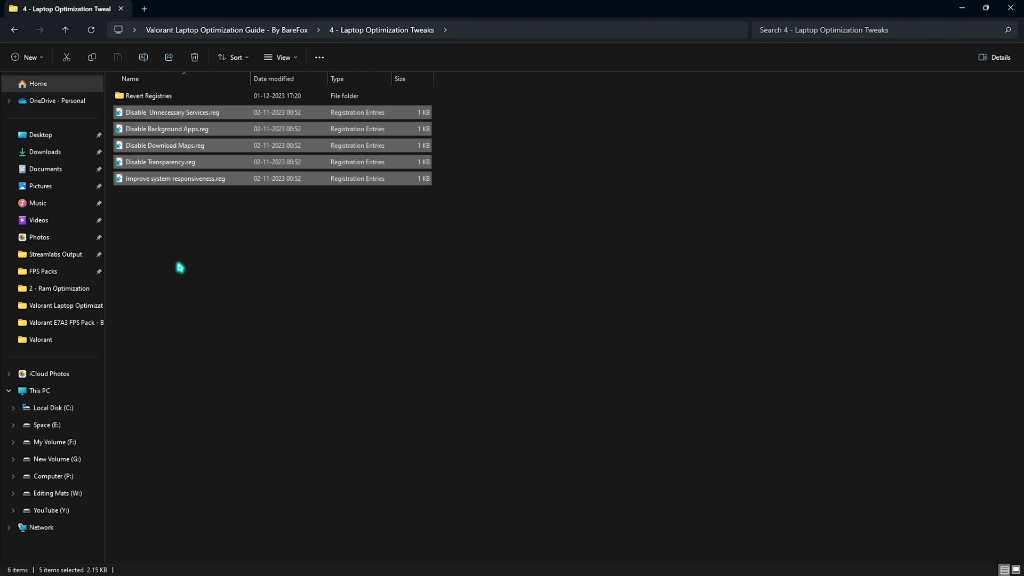
left_click(140, 280)
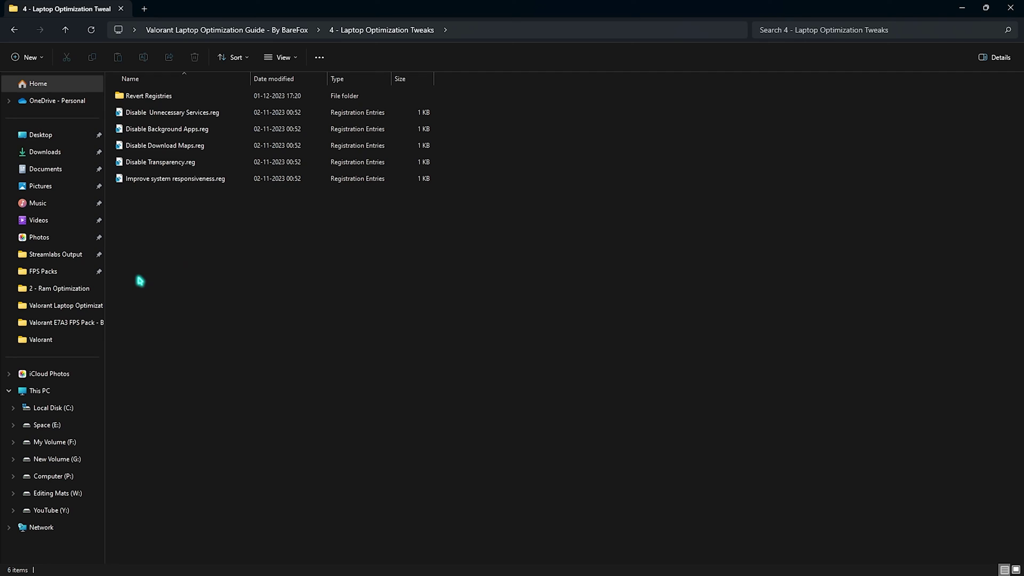
left_click_drag(204, 269, 169, 262)
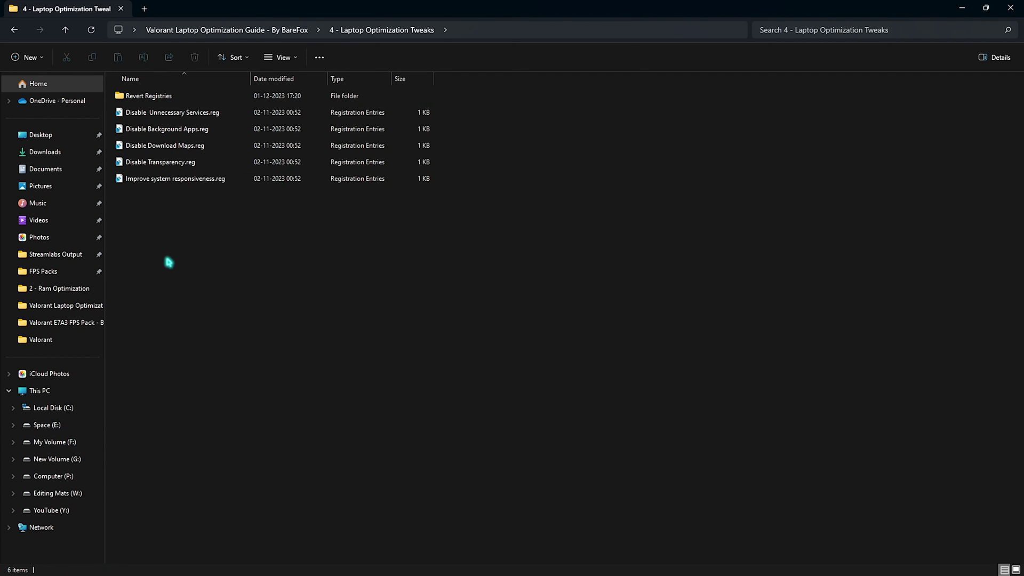
double_click(168, 99)
left_click_drag(268, 258, 199, 149)
left_click(283, 279)
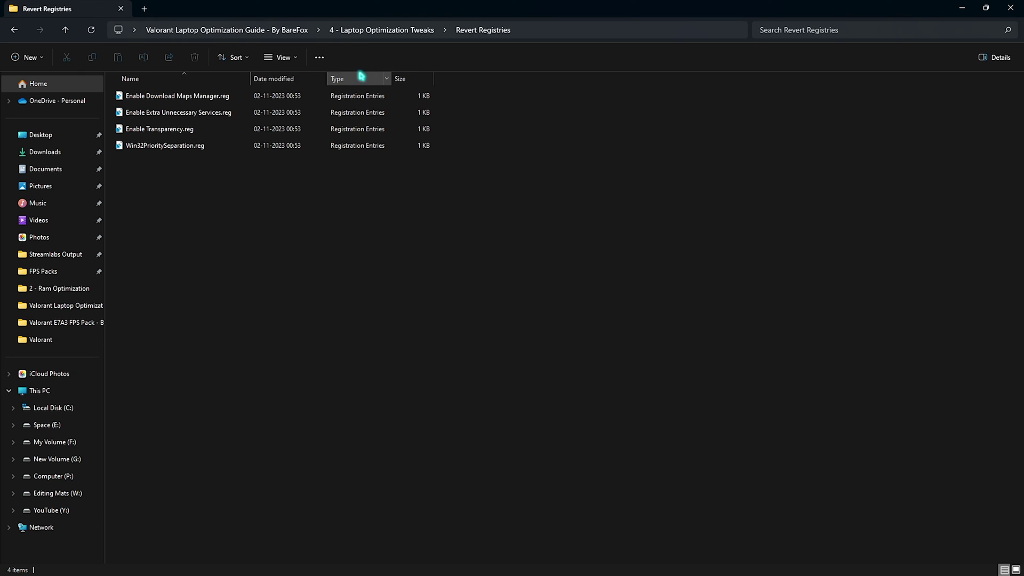
left_click(350, 30)
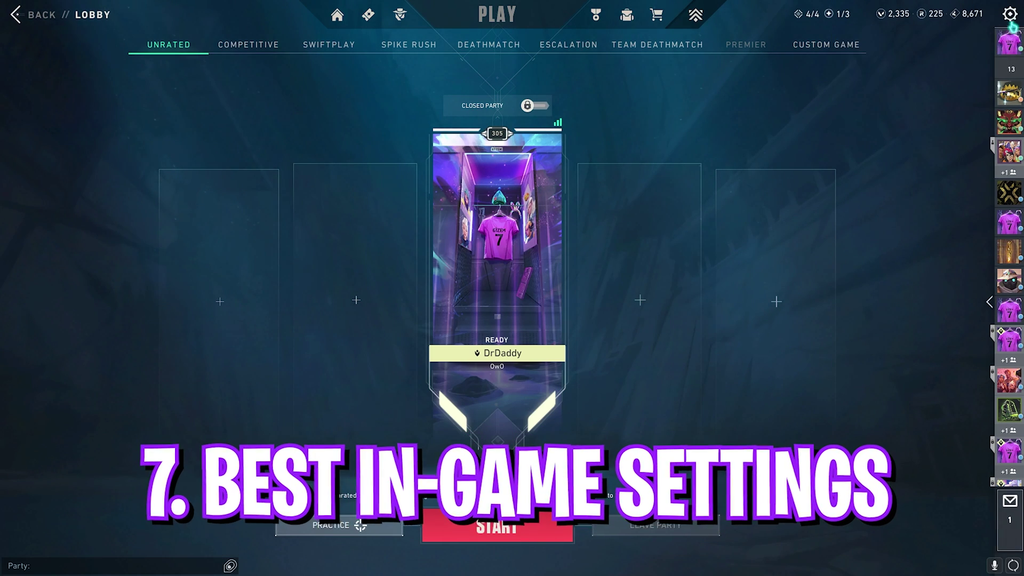
Open VALORANT's Settings from the gear menu and switch to the Video tab
left_click(1011, 16)
left_click(534, 215)
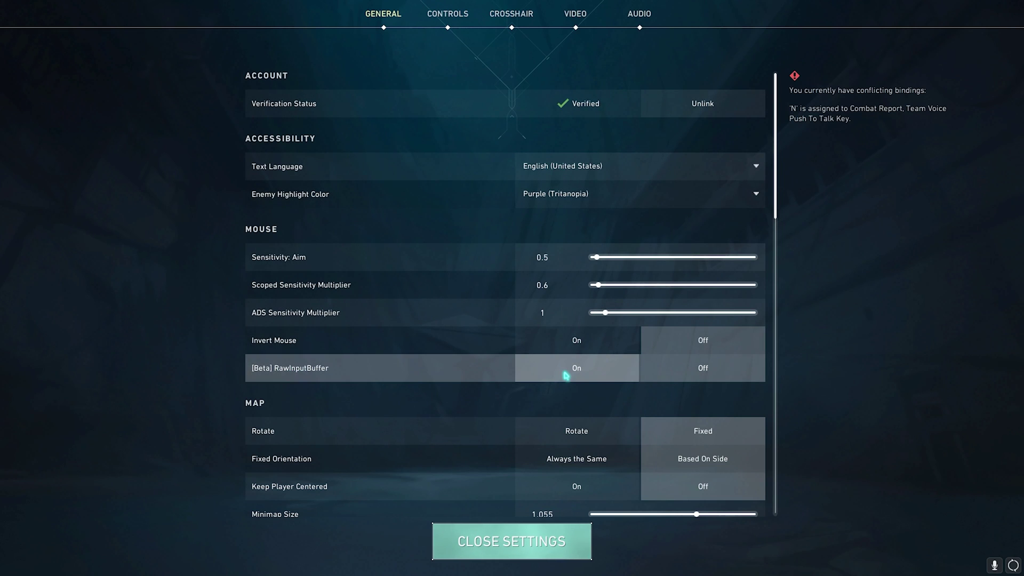
left_click(575, 15)
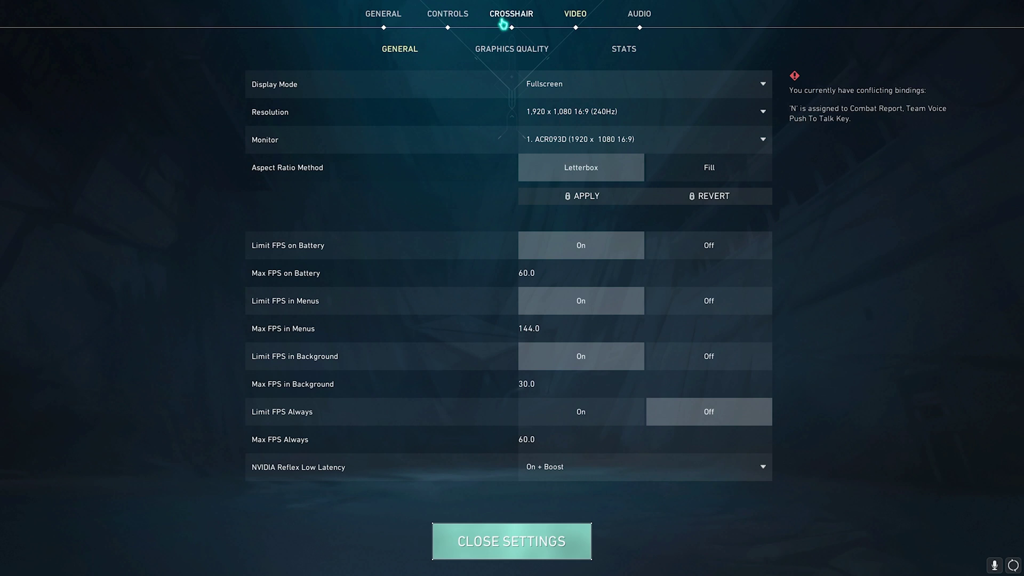